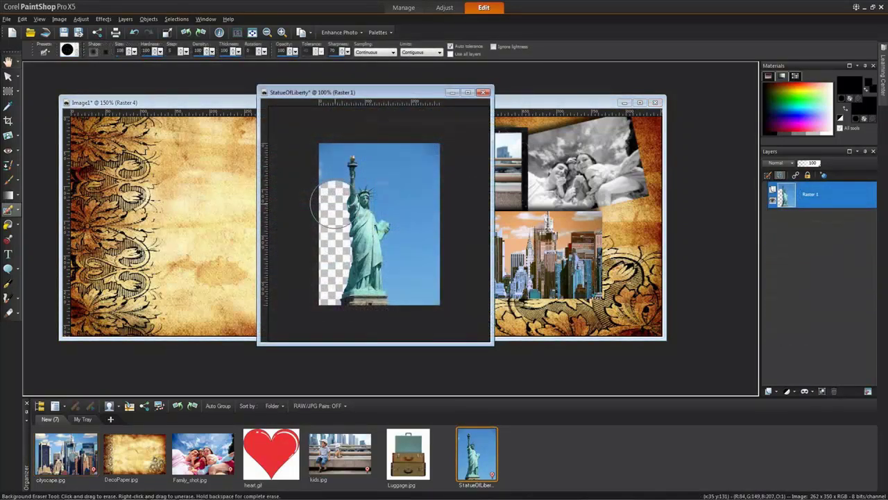
Step: Erase the blue sky around the Statue of Liberty with the Background Eraser
drag(334, 203, 398, 265)
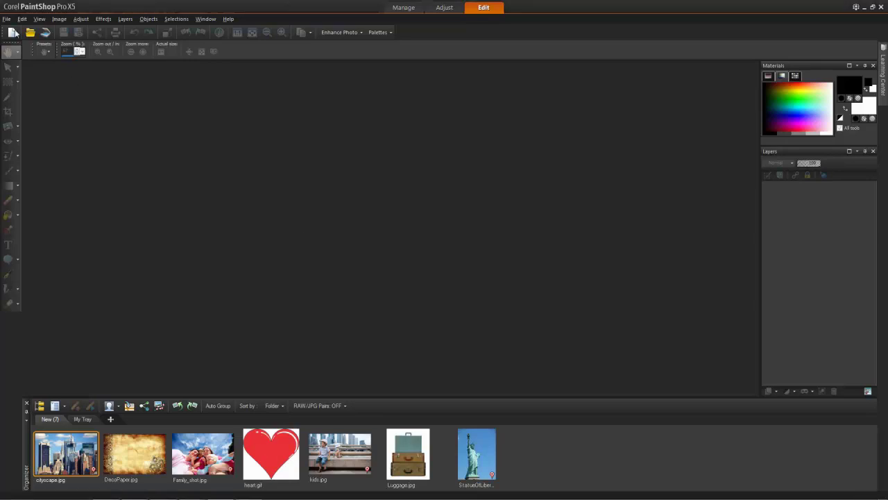
Step: Create a new 851 × 315 pixel image with a transparent background
click(6, 19)
click(23, 30)
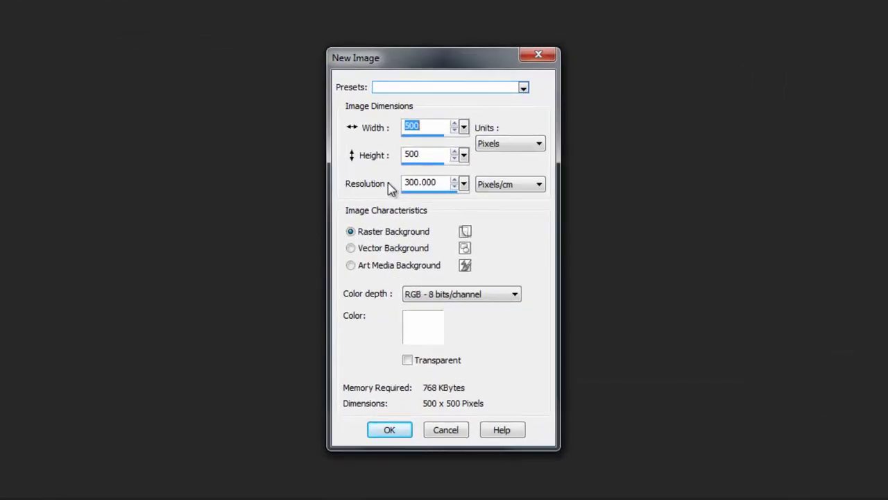
text(851)
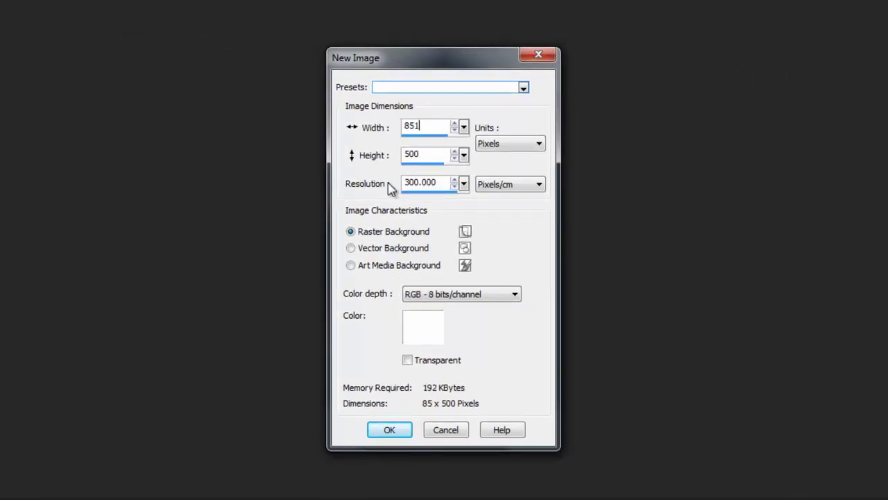
key(Tab)
text(31)
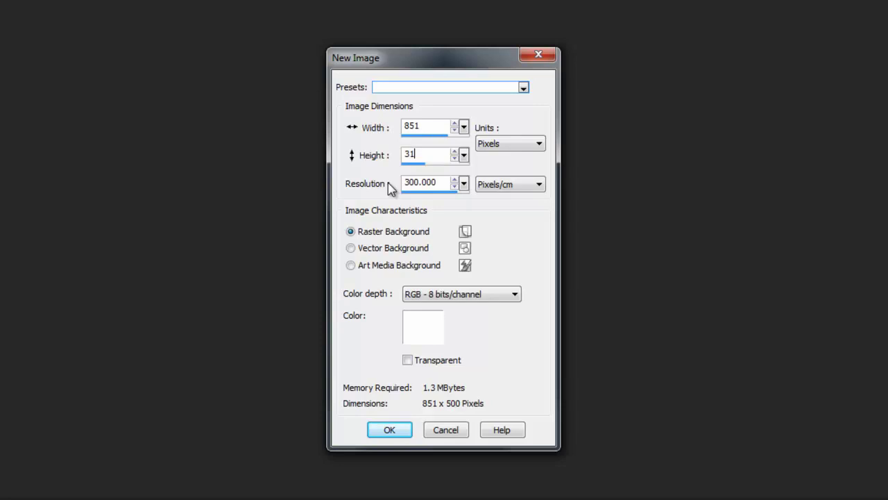
text(5)
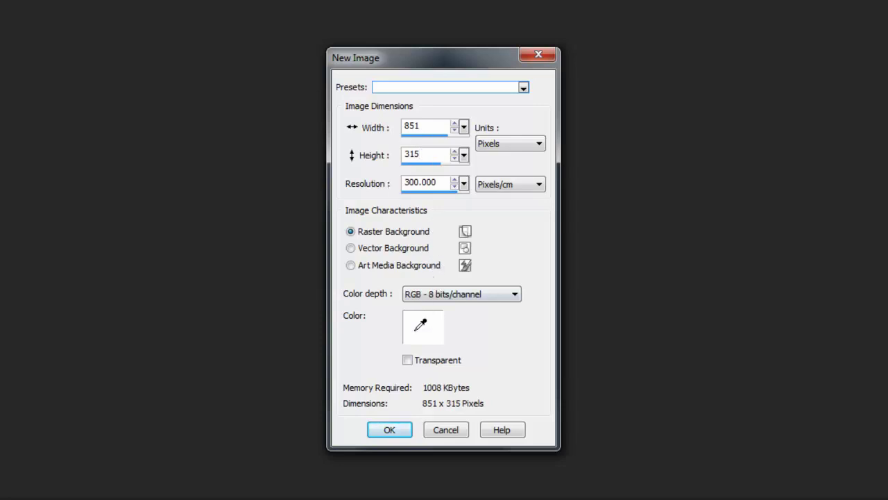
click(408, 361)
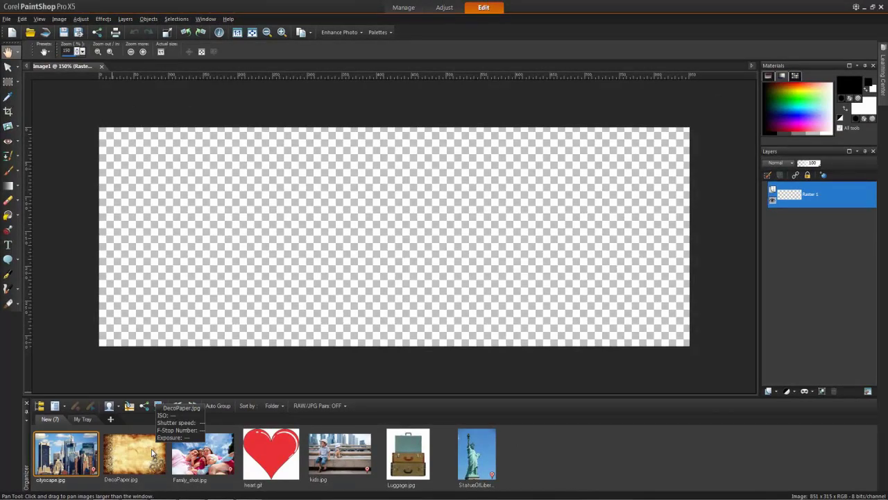
Step: Open DecoPaper.jpg and paste it into the blank cover image as a new layer
double_click(153, 453)
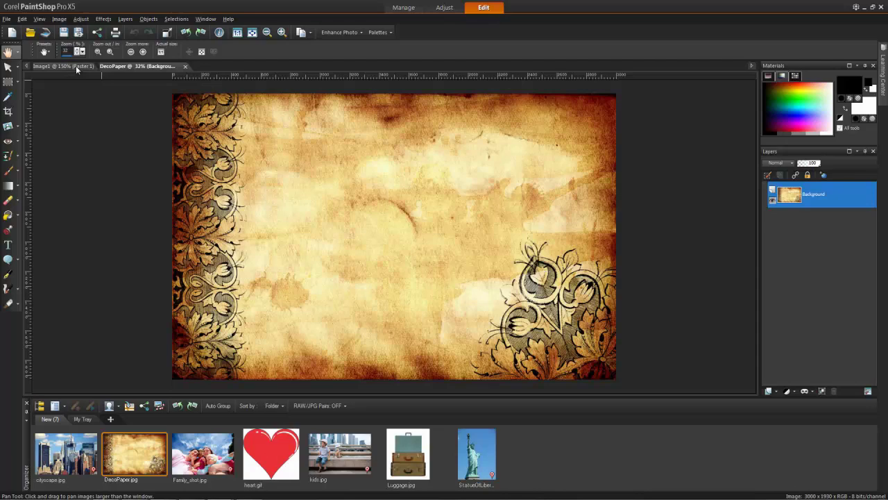
click(75, 66)
click(122, 66)
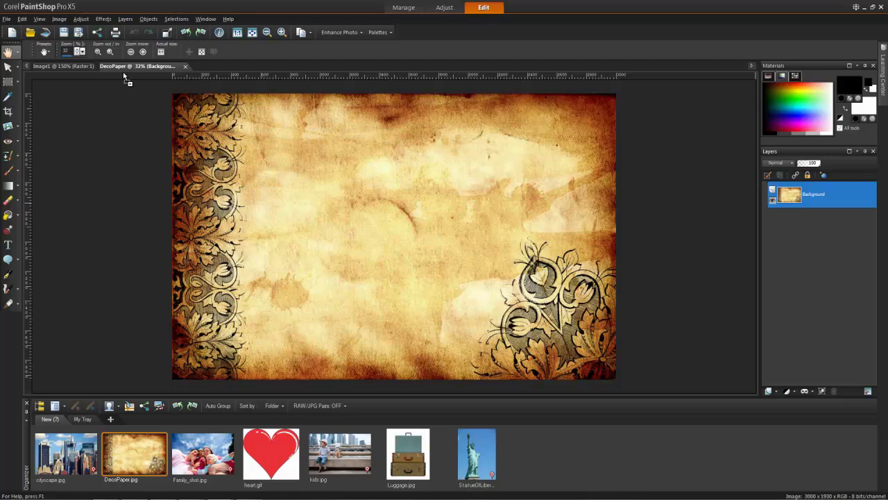
click(91, 67)
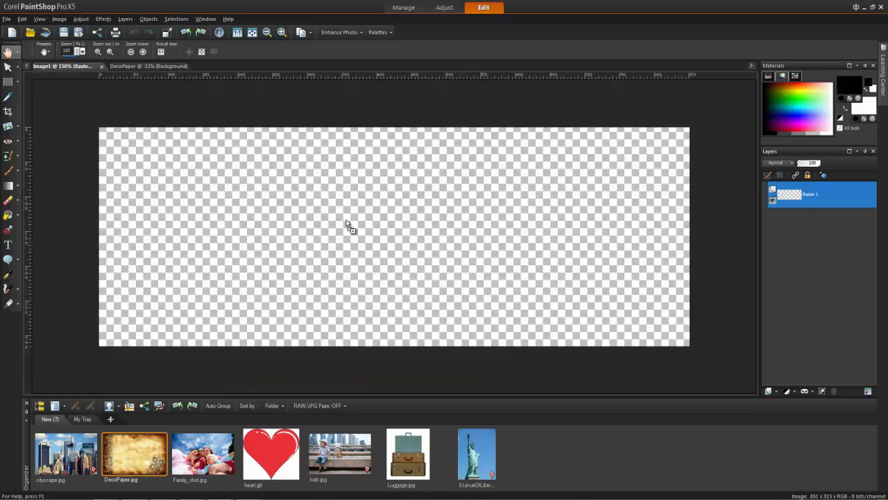
key(ctrl+l)
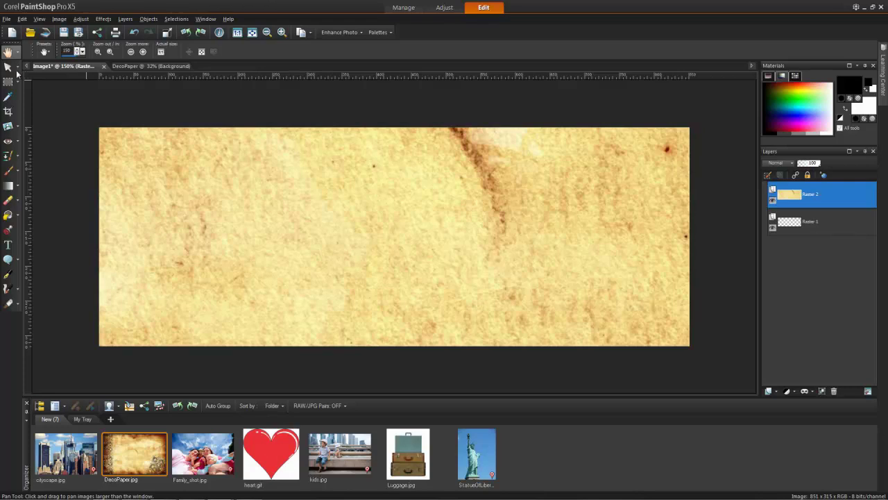
Step: Zoom out and shrink the paper layer proportionally with the Pick tool
click(9, 67)
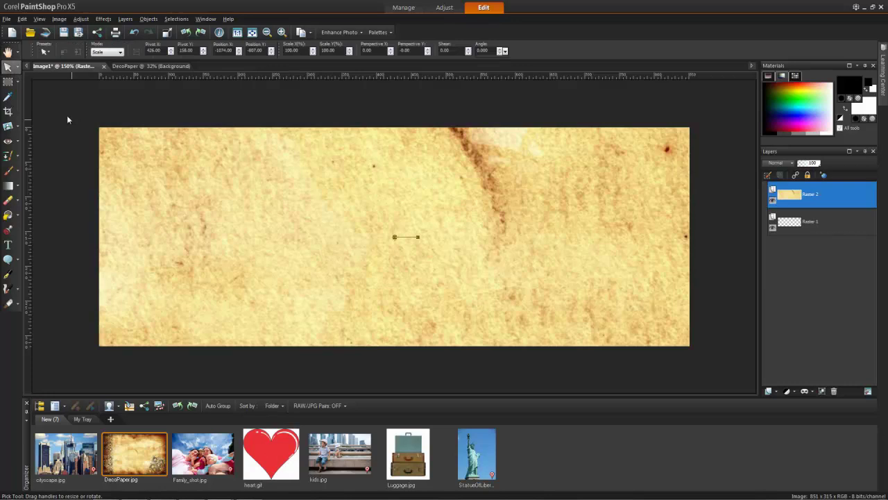
key(ctrl+alt+w)
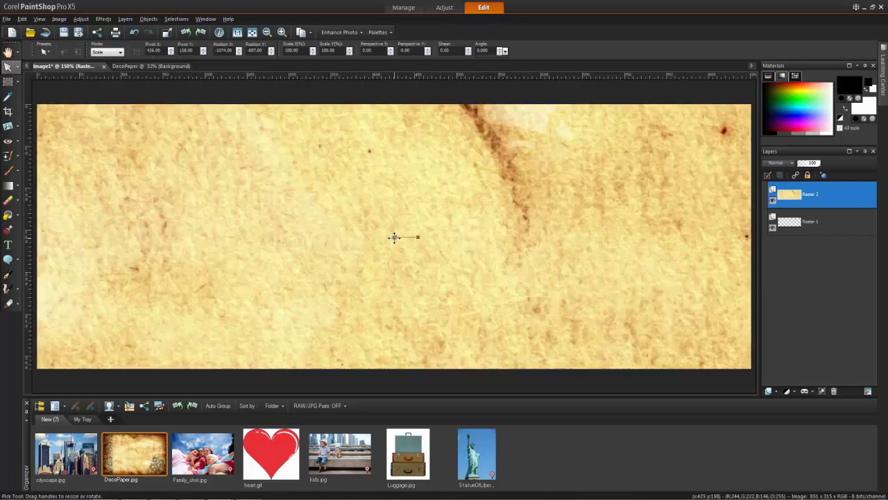
scroll(394, 237, down, 3)
scroll(394, 238, down, 3)
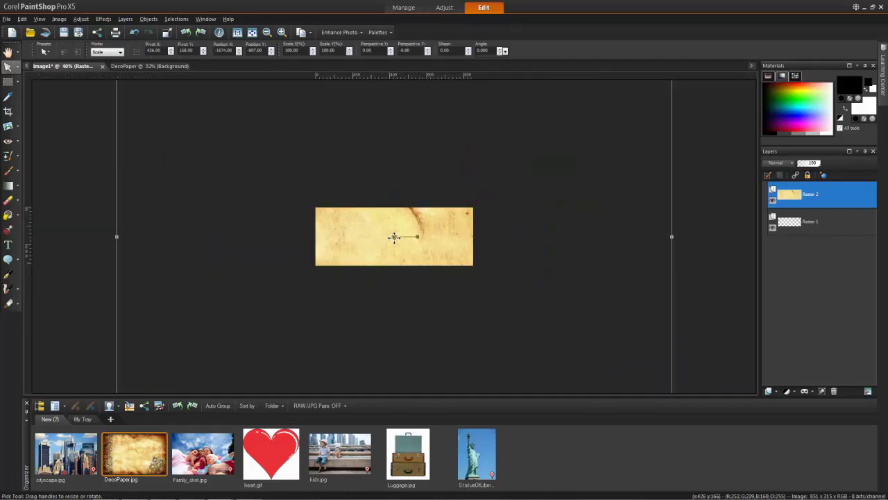
scroll(395, 238, down, 2)
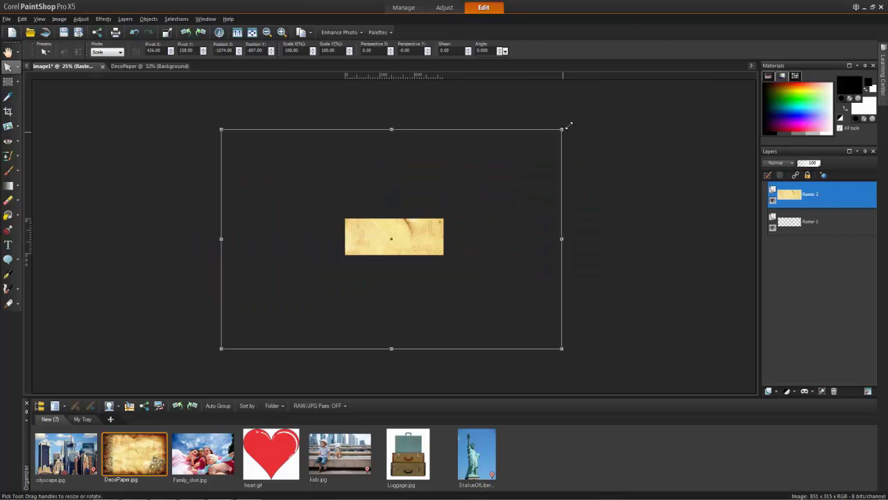
drag(568, 126, 449, 202)
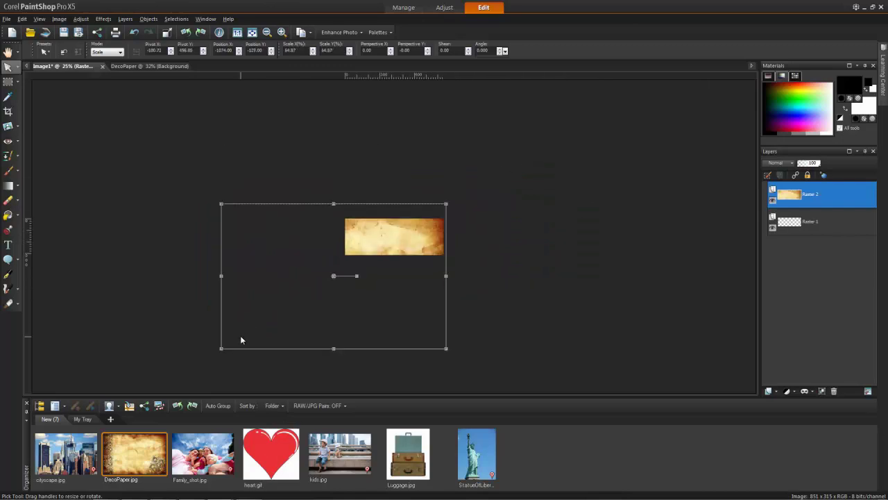
mouse_move(221, 347)
mouse_down()
mouse_move(313, 277)
mouse_move(341, 269)
mouse_up()
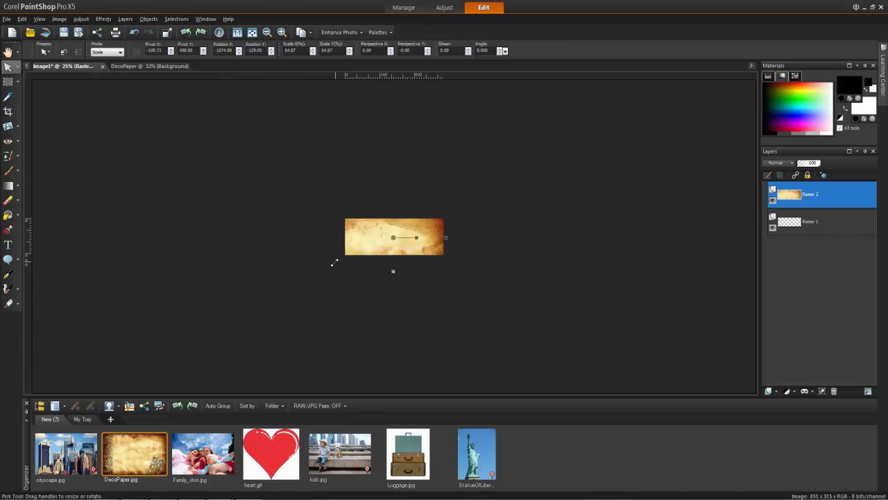
Step: Drag the paper layer's top, bottom, right and left edges to match the canvas
scroll(393, 233, up, 1)
scroll(393, 233, up, 2)
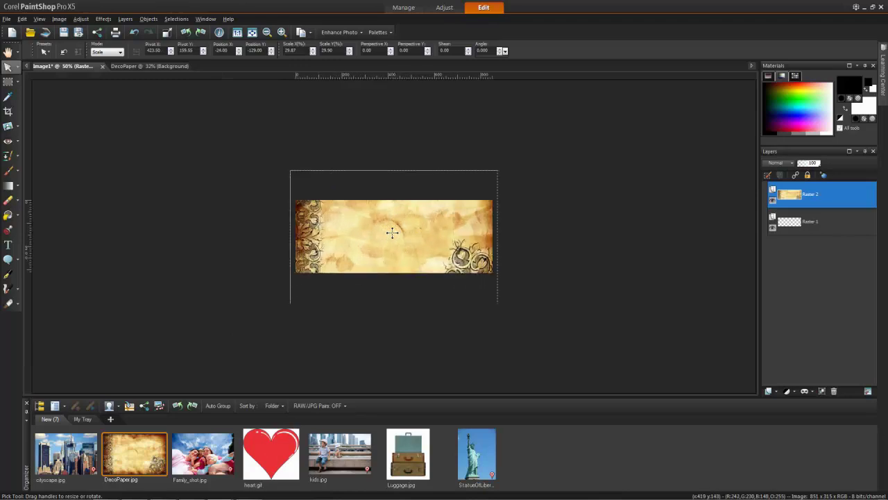
scroll(393, 233, up, 2)
scroll(393, 233, up, 1)
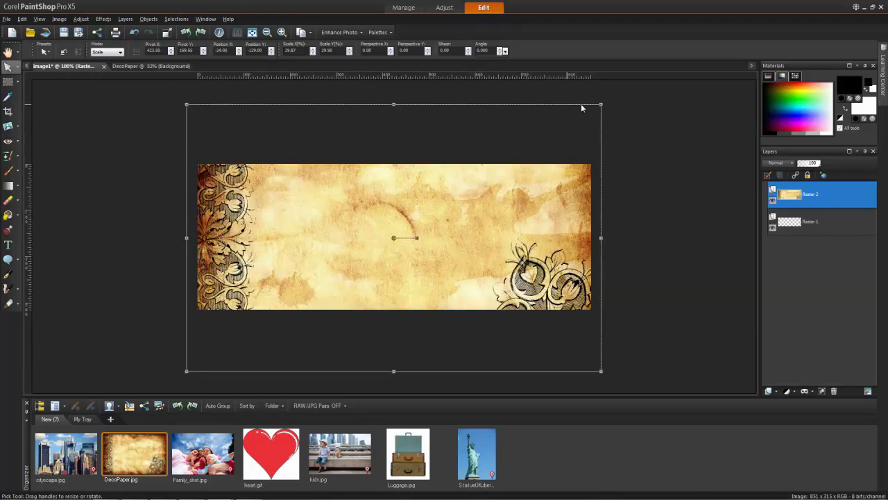
drag(394, 103, 394, 156)
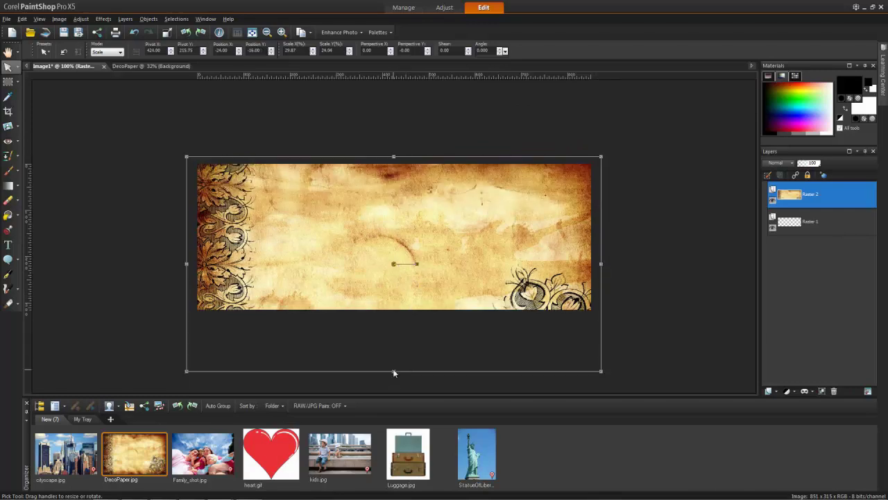
drag(393, 371, 394, 313)
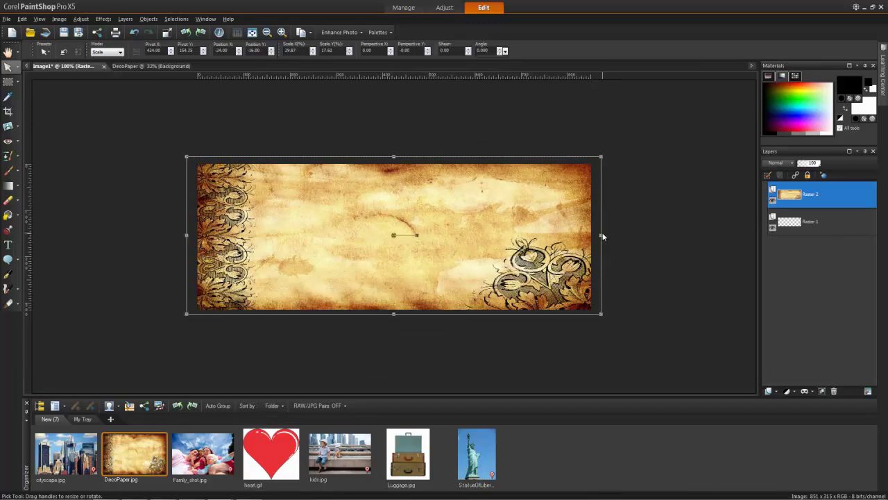
drag(601, 233, 597, 234)
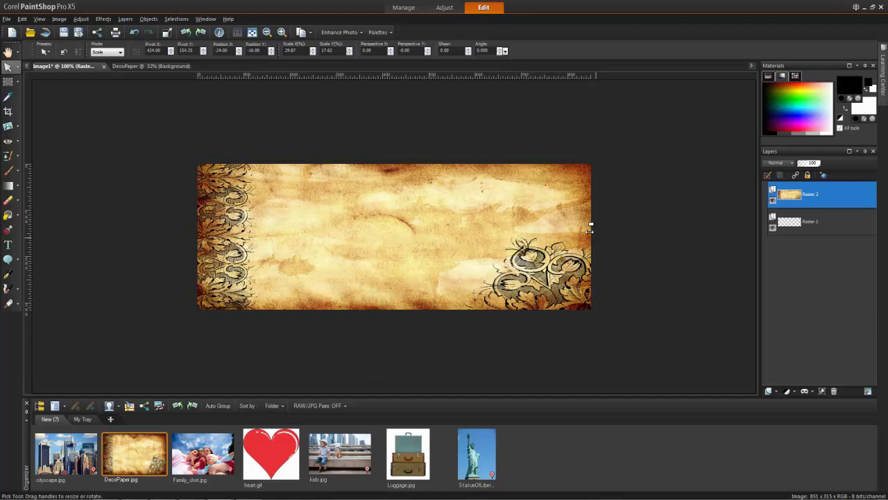
drag(186, 235, 197, 235)
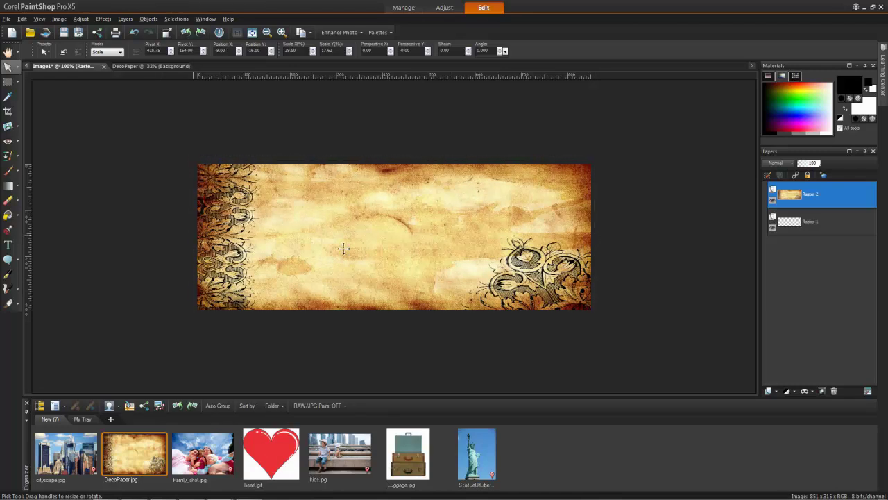
scroll(401, 250, up, 1)
scroll(401, 250, up, 1)
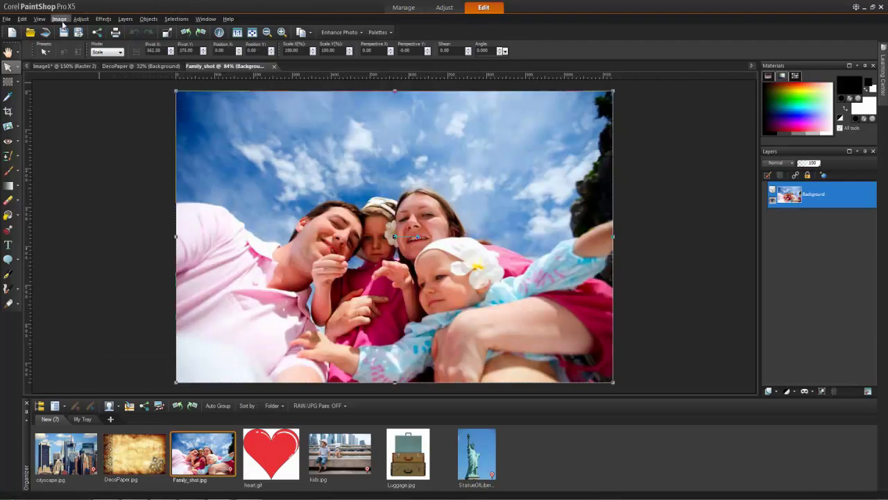
Step: Resize the family photo to 50 percent of its original size
click(63, 24)
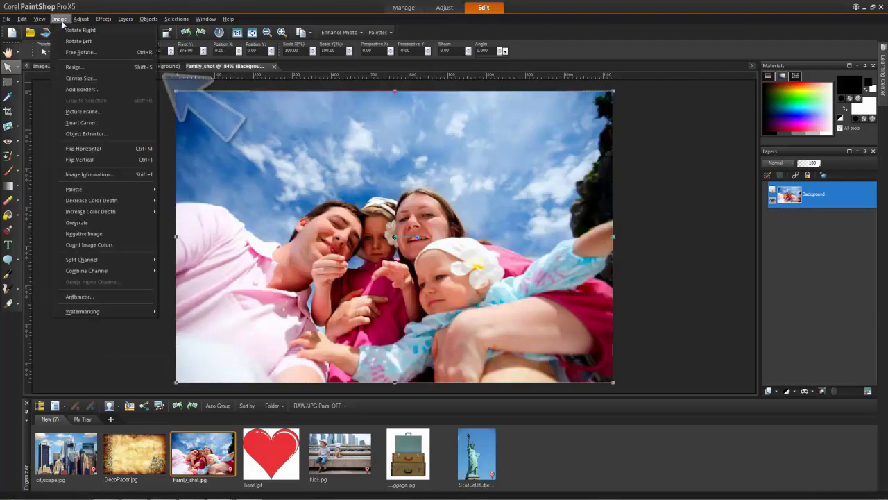
click(93, 69)
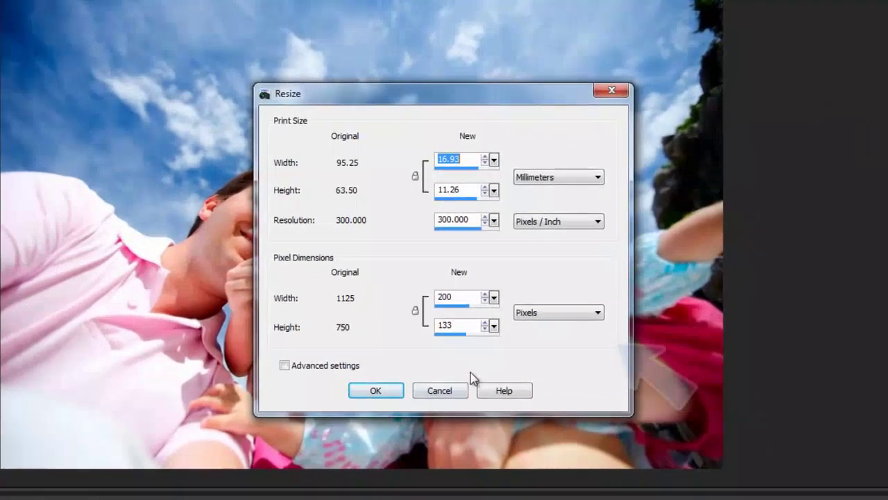
click(379, 391)
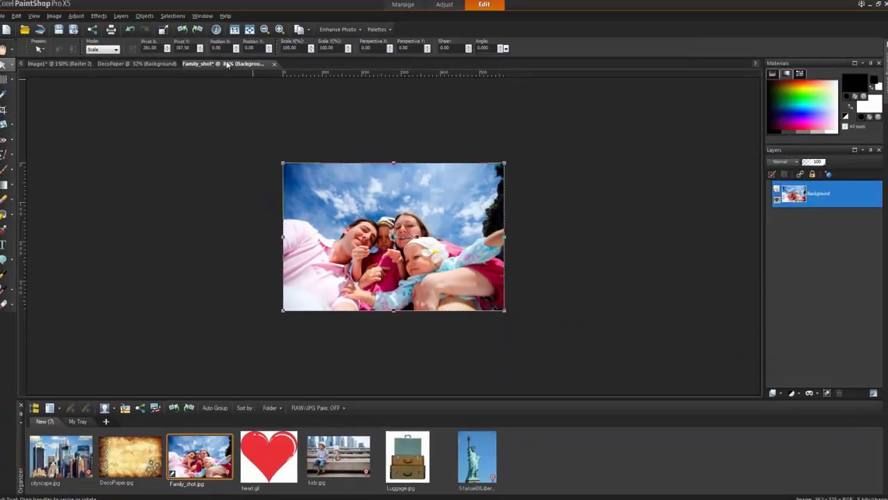
Step: Cascade the image windows, close DecoPaper, and drag the family photo into the cover
click(206, 18)
click(233, 43)
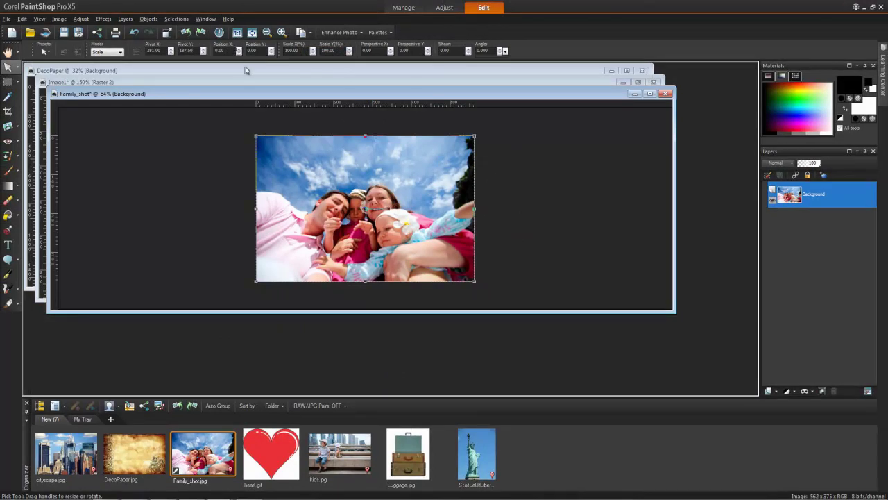
click(245, 70)
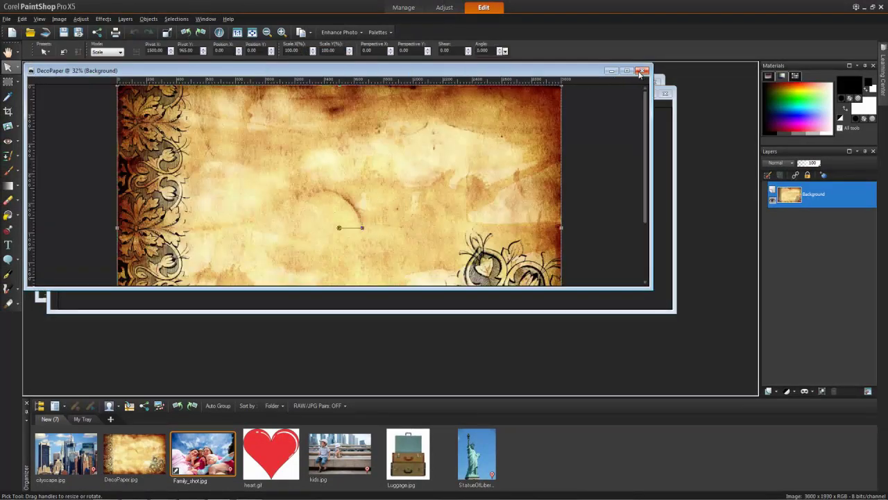
click(643, 73)
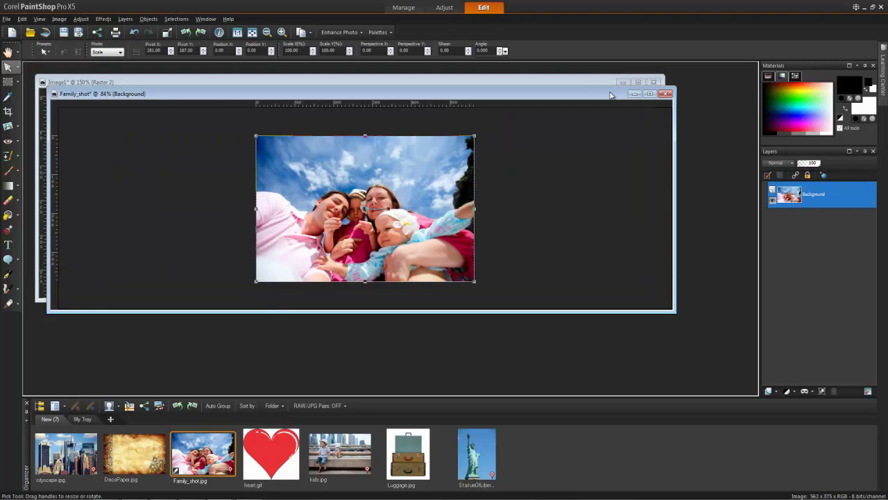
drag(640, 142, 671, 182)
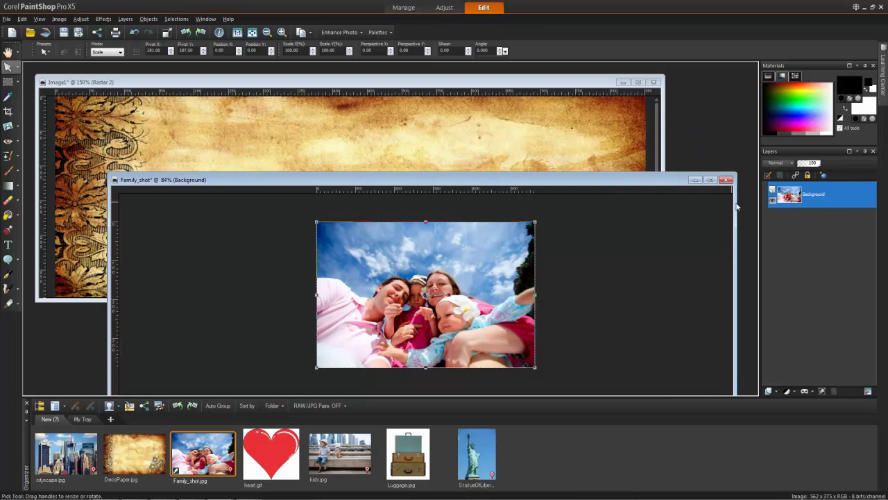
mouse_move(789, 195)
mouse_down()
mouse_move(533, 156)
mouse_move(372, 143)
mouse_up()
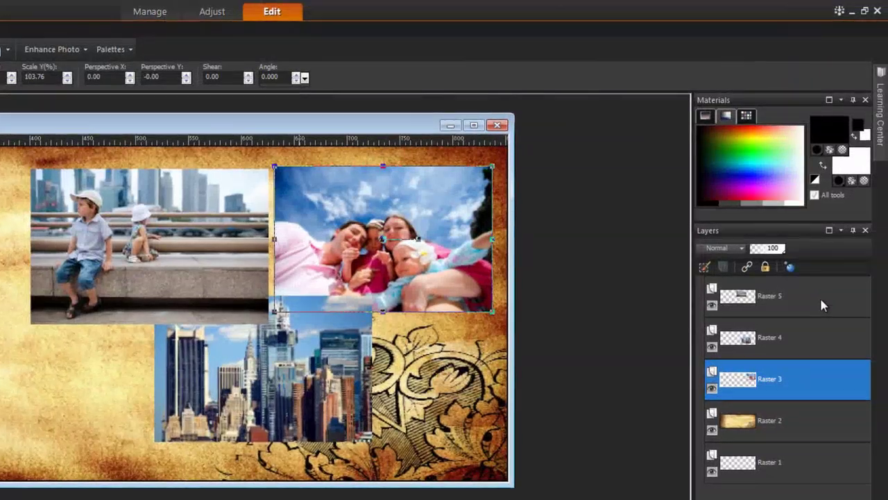
Step: Stack the city photo above the kids photo and nudge the family photo slightly left
click(820, 297)
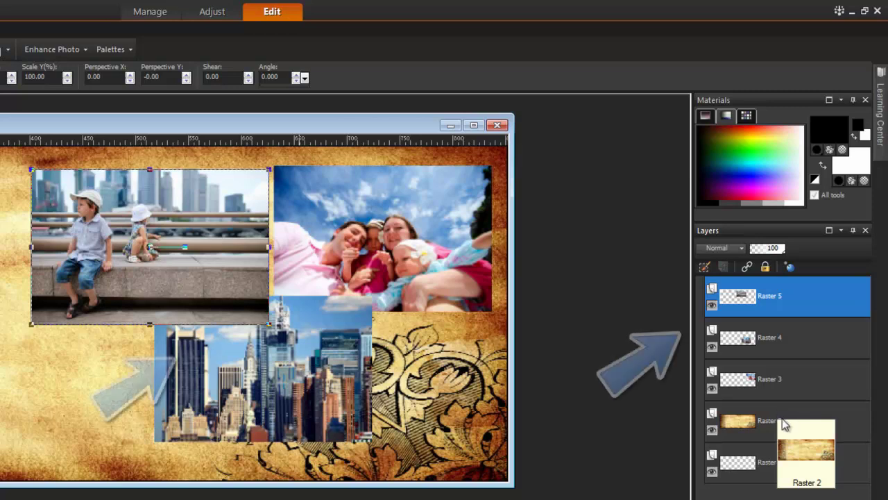
click(780, 341)
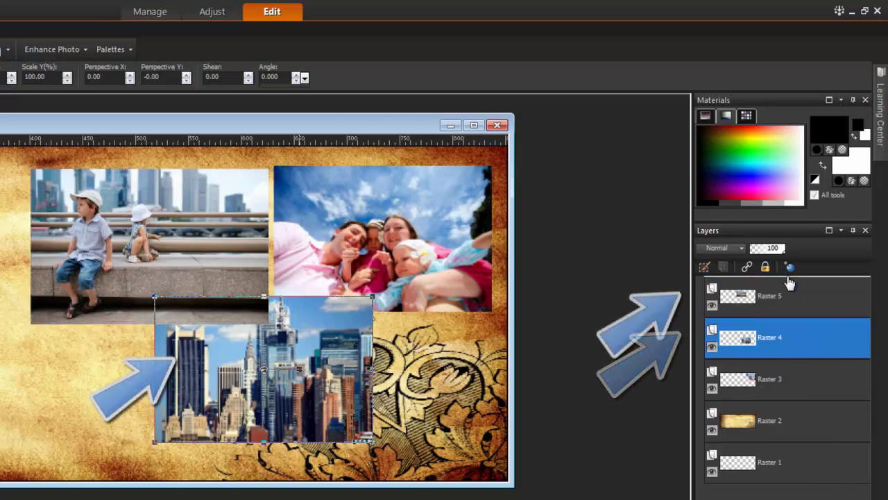
drag(789, 310, 787, 277)
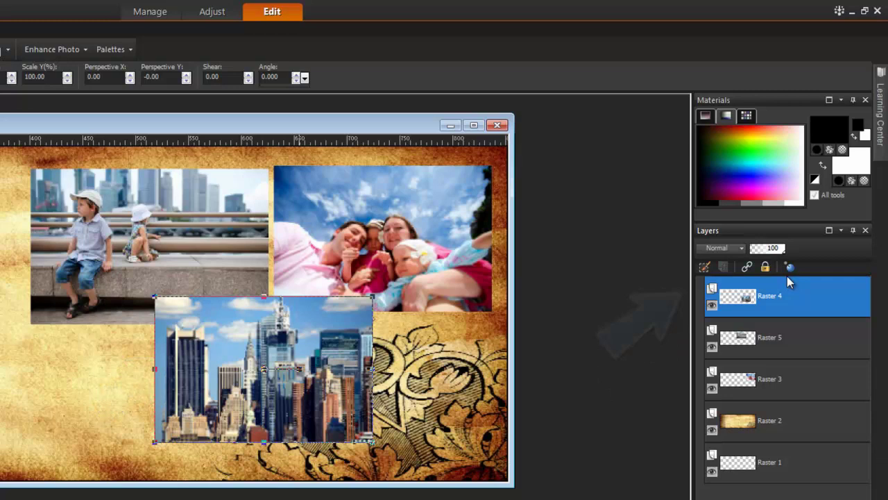
click(420, 256)
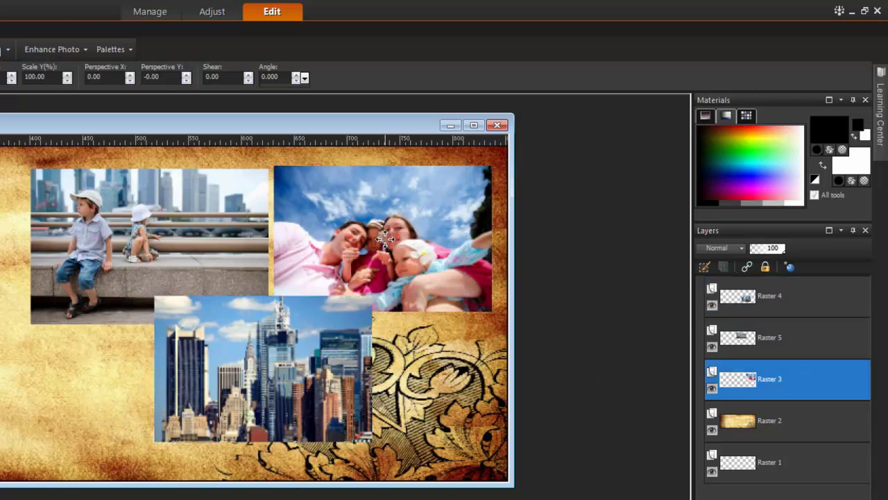
drag(393, 237, 368, 235)
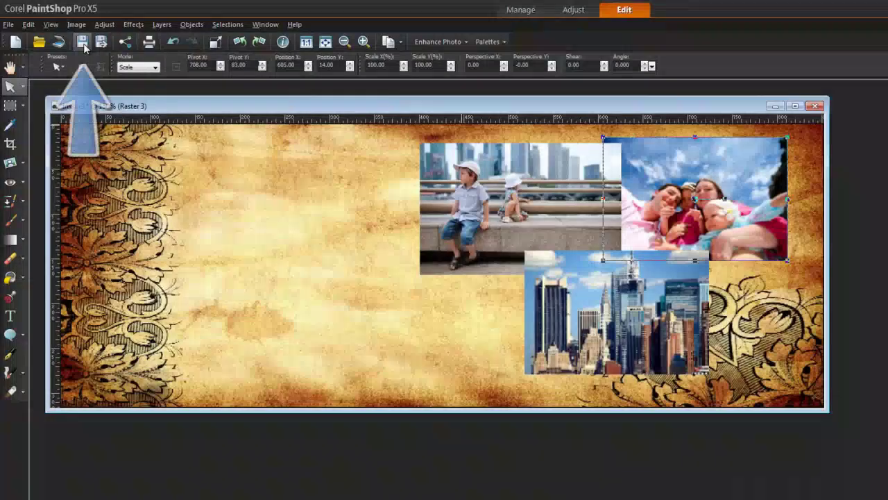
Step: Save the cover as a PSPIMAGE file named 'FB Timeline cover'
click(83, 43)
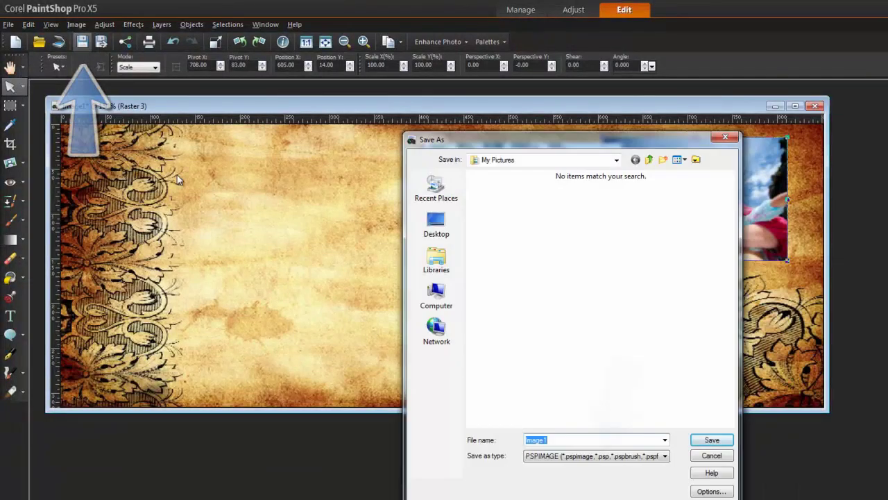
text(FB Timeline cover)
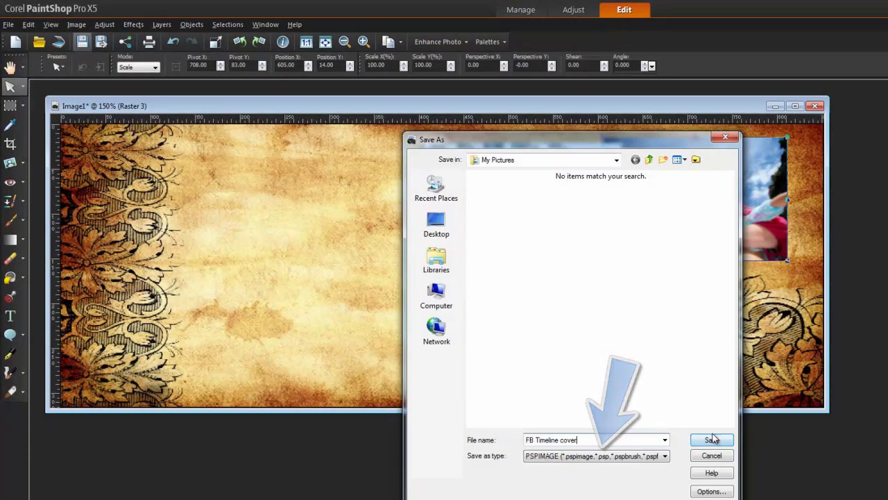
click(715, 441)
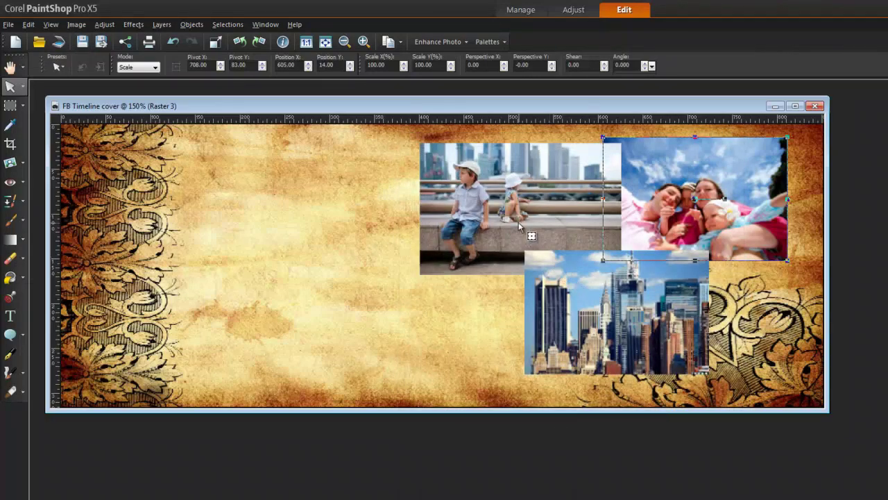
click(518, 222)
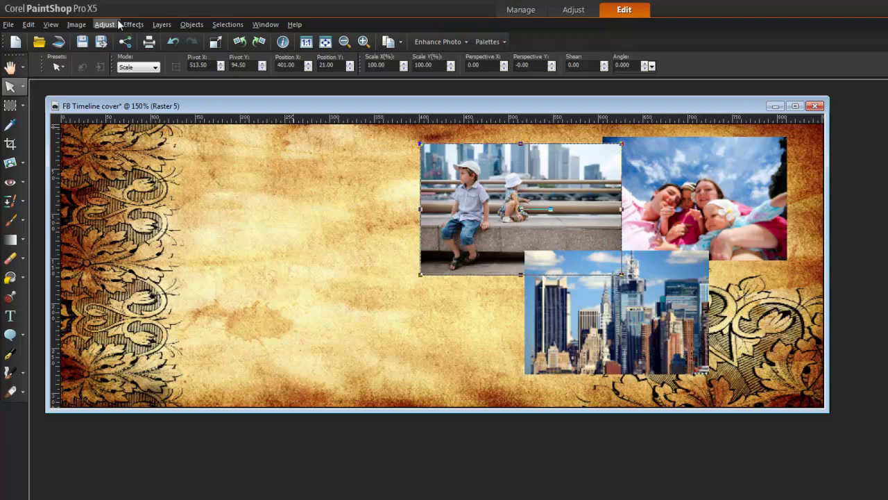
Step: Apply the Daguerreotype picture frame to the kids photo layer only
click(87, 27)
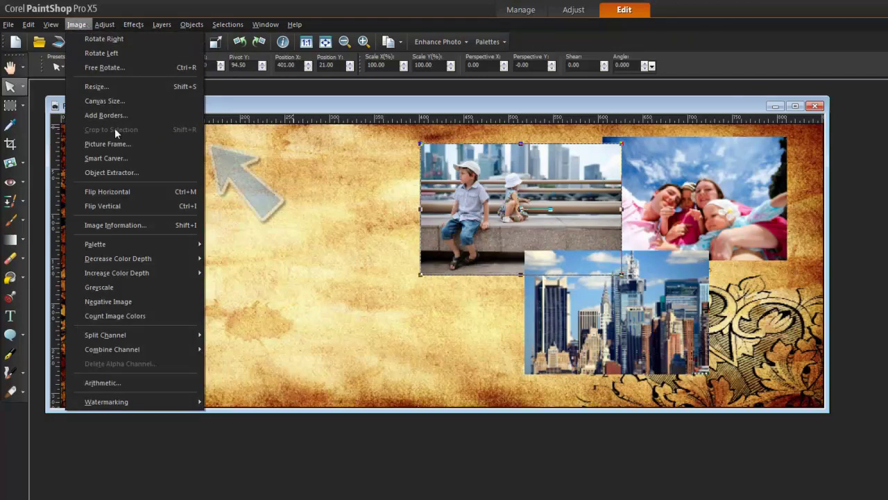
click(131, 144)
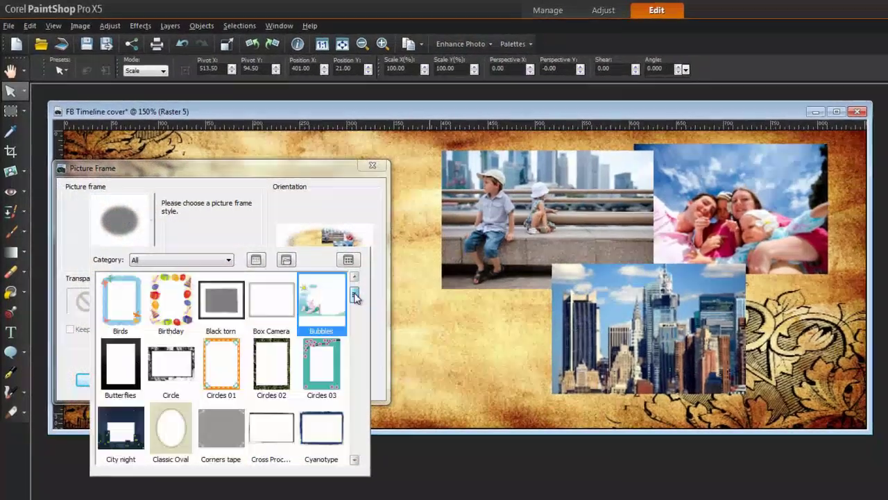
drag(354, 297, 355, 311)
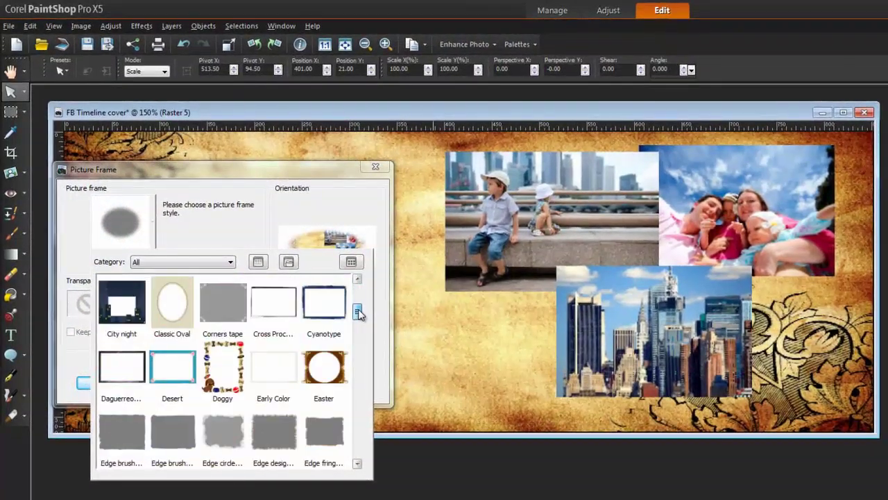
click(132, 365)
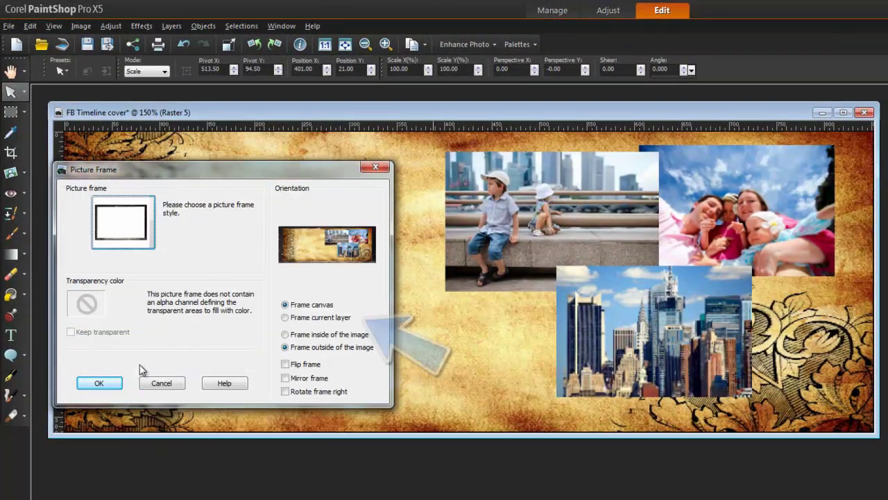
click(303, 320)
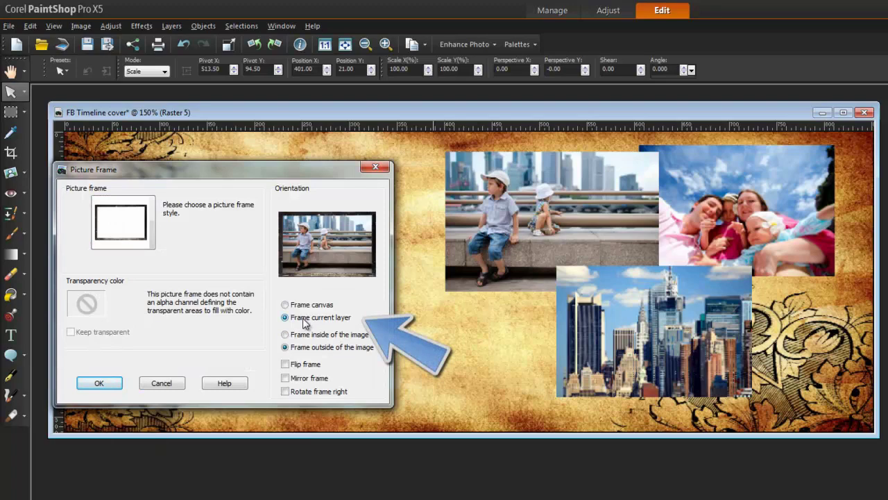
click(109, 382)
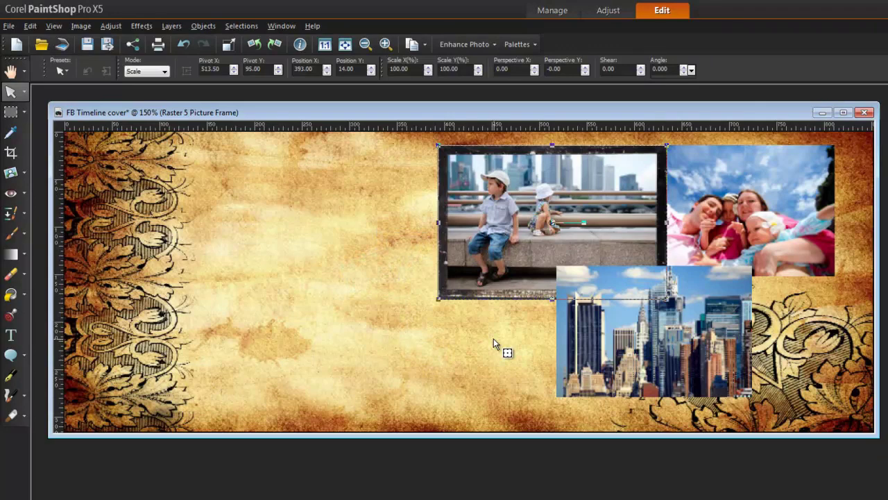
Step: Apply Black and White Film with an orange-red filter and extra brightness, then tilt the photo
click(141, 26)
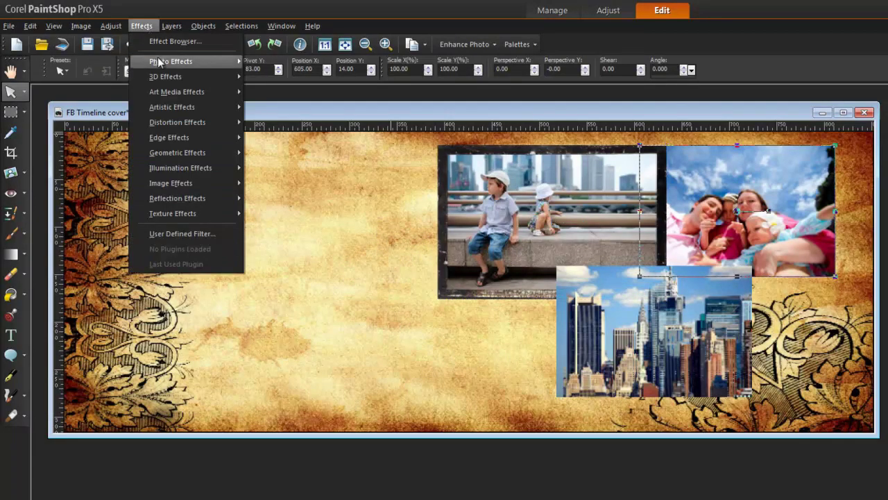
mouse_move(171, 62)
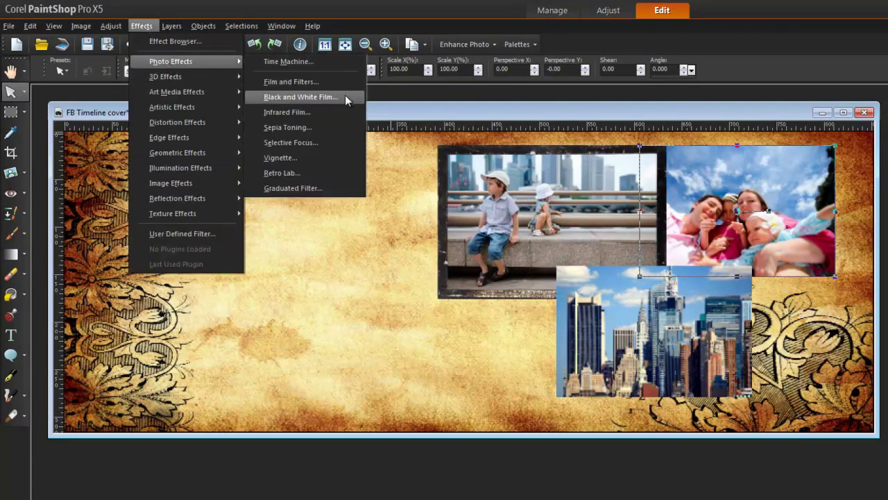
click(345, 96)
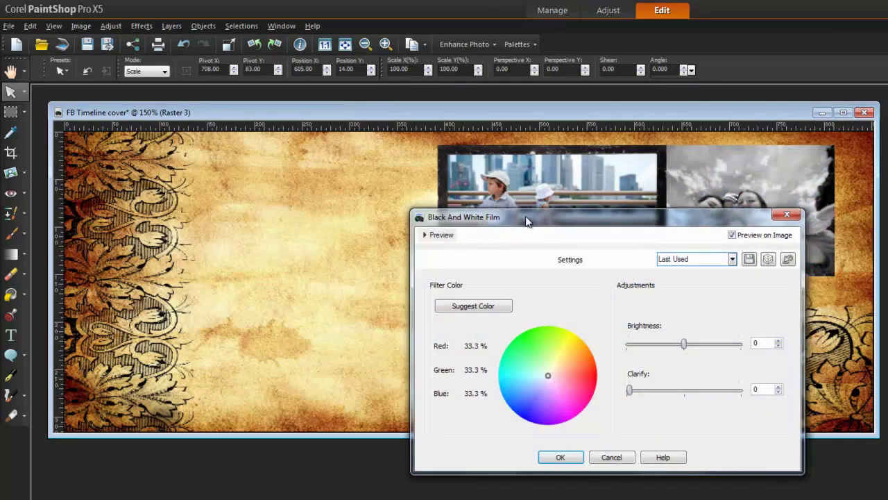
drag(529, 224, 338, 215)
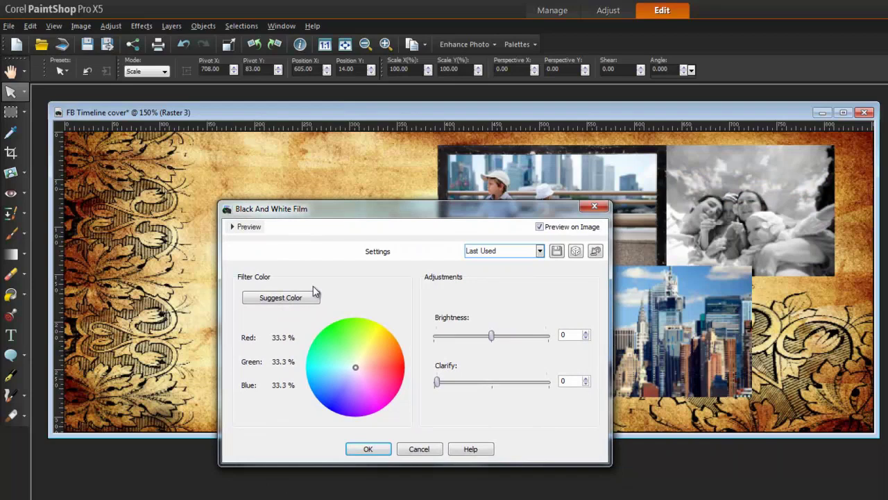
click(344, 325)
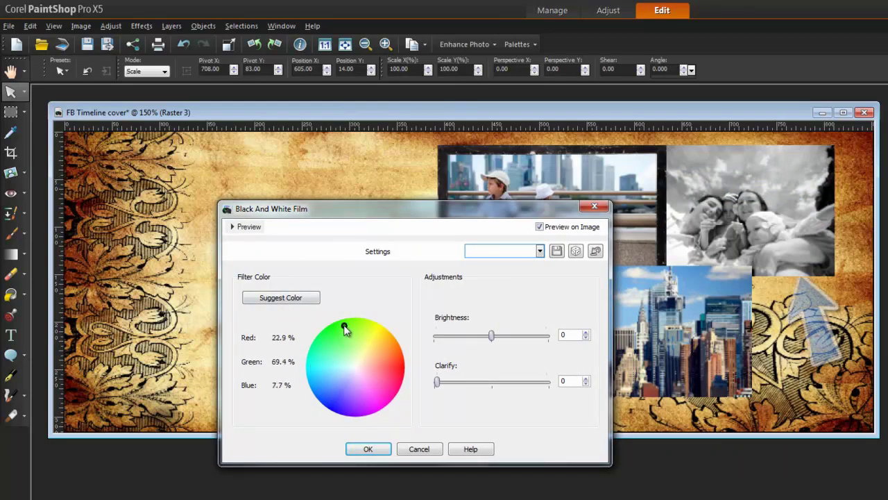
click(369, 411)
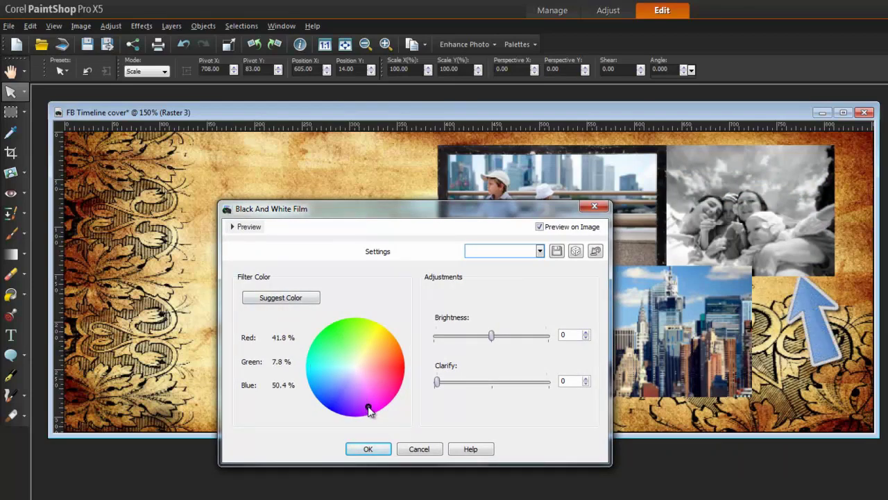
click(315, 383)
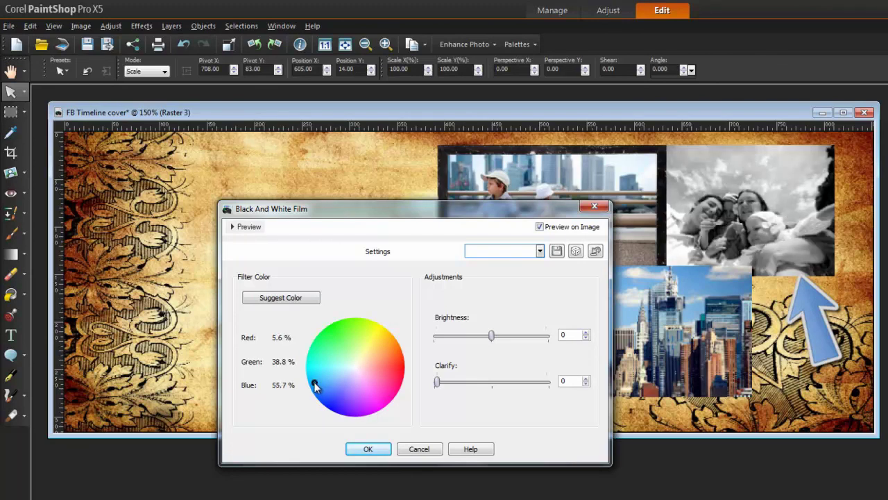
click(397, 351)
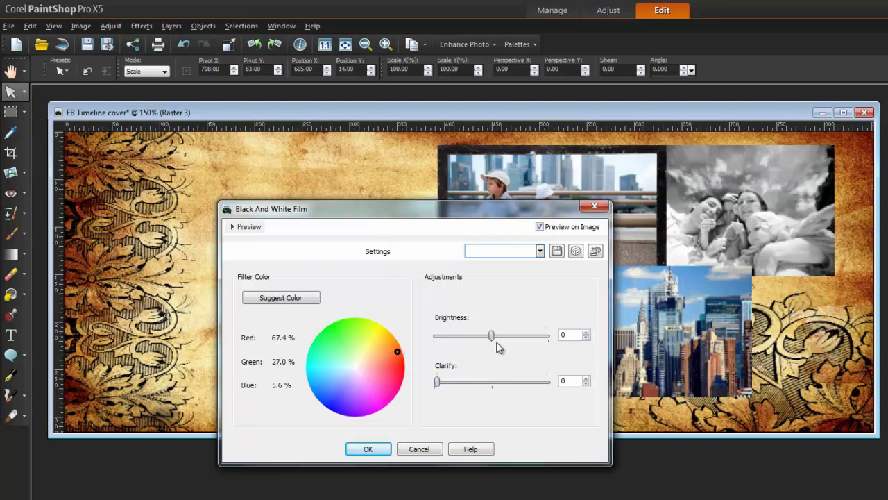
drag(497, 339, 515, 334)
key(Return)
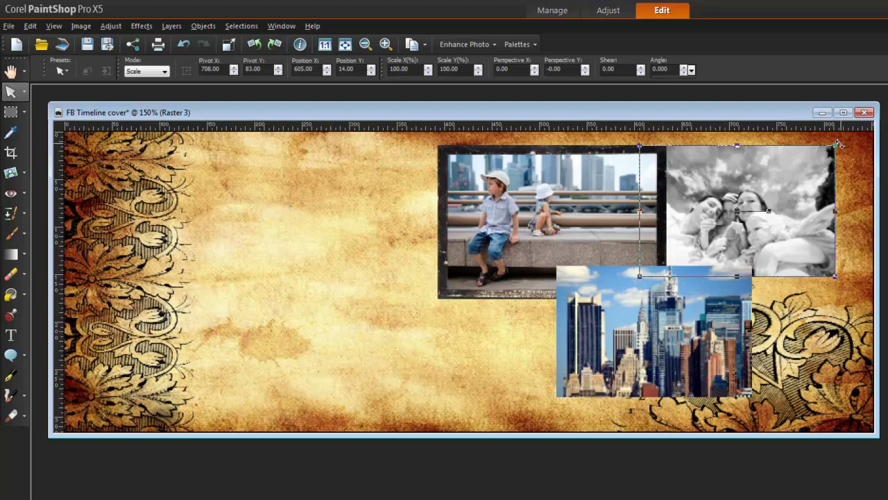
drag(838, 143, 803, 141)
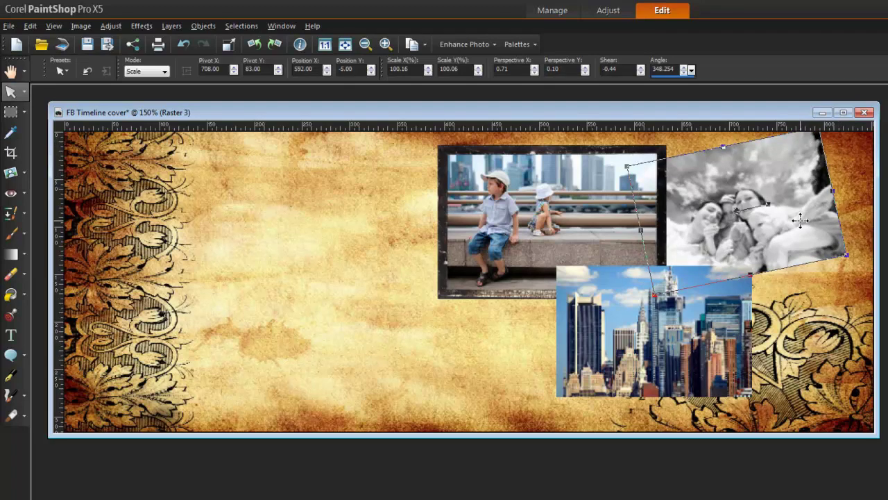
drag(800, 220, 818, 224)
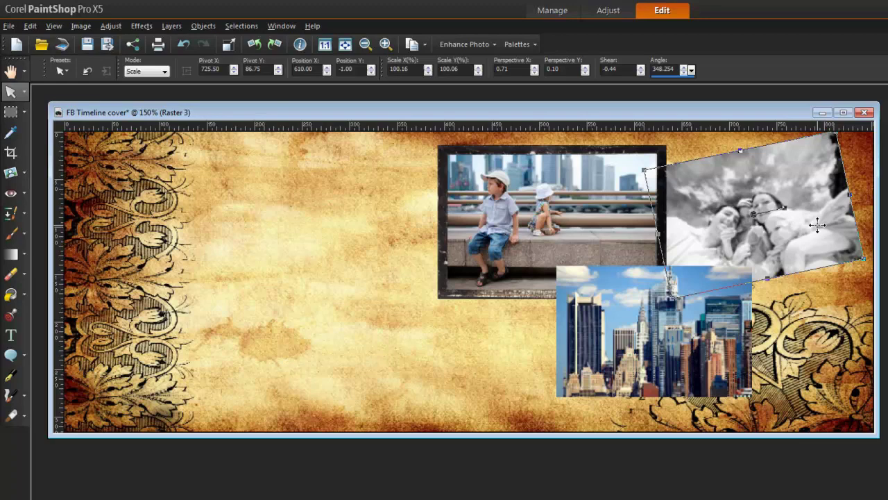
Step: Apply the Retro Lab Hue -180 preset to the city photo layer
click(142, 25)
mouse_move(171, 61)
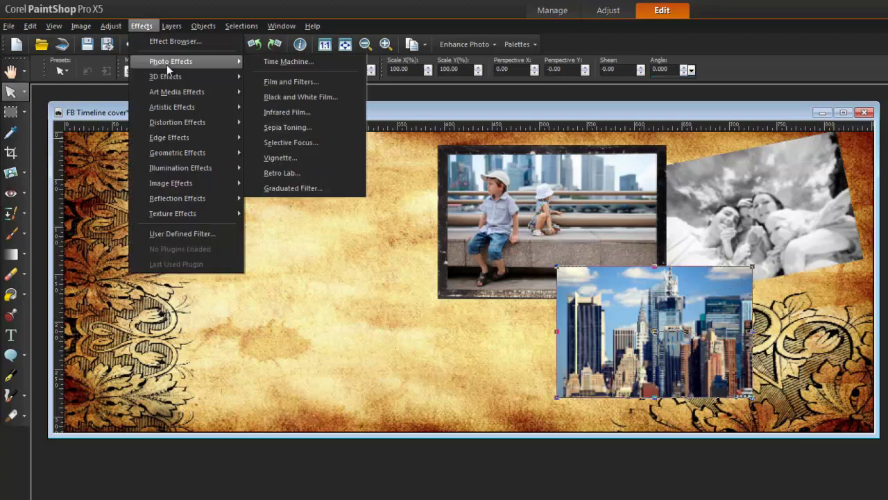
click(339, 171)
click(548, 297)
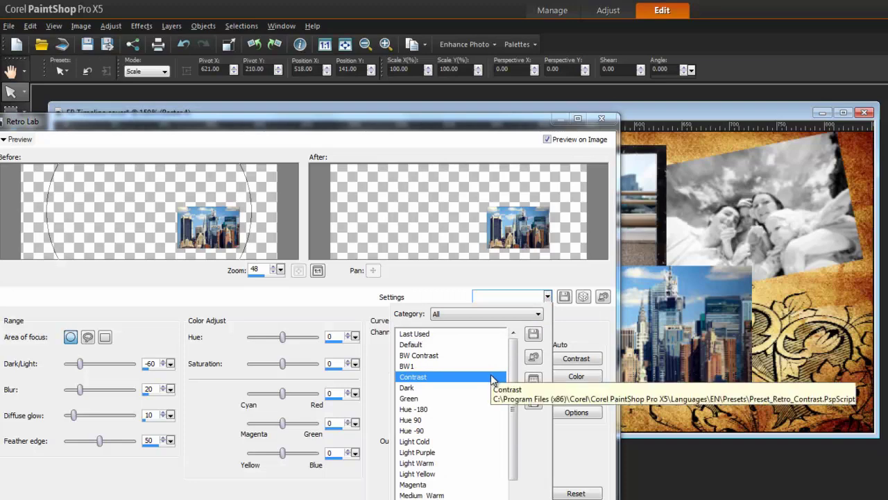
click(486, 409)
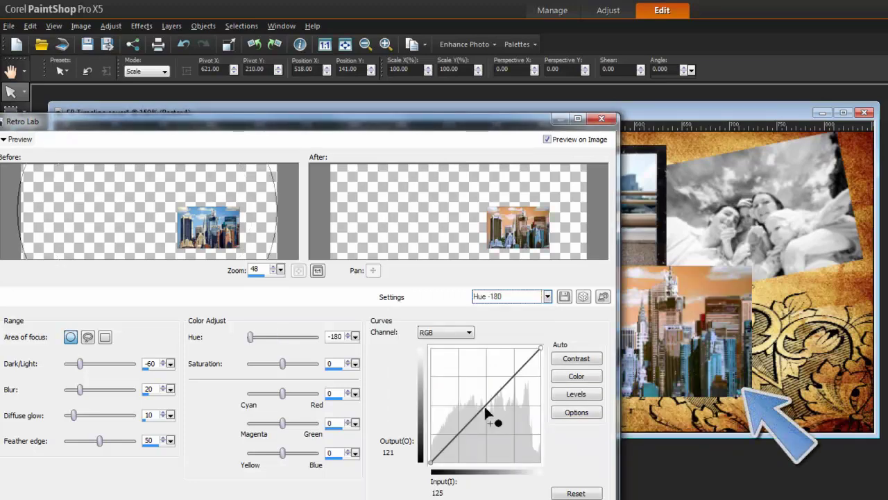
key(Return)
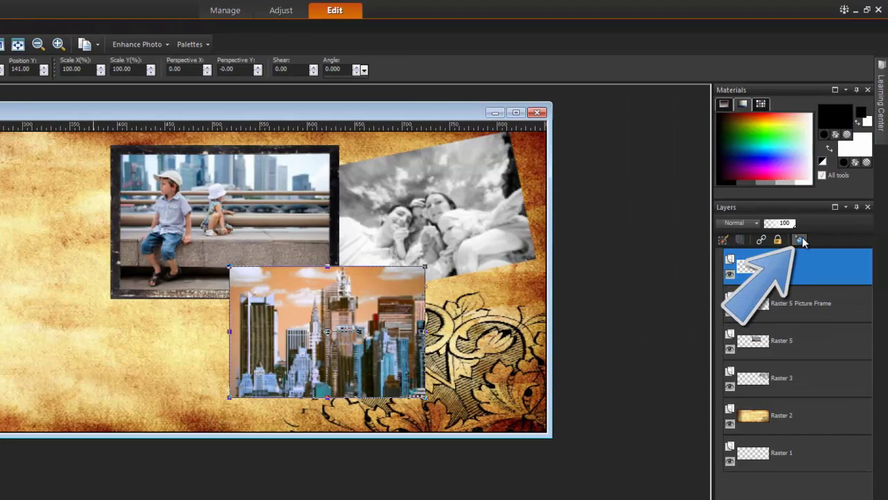
Step: Give the city photo a centred drop shadow, save it as preset 'FB Cover shadow', and reuse it on the kids' photo
click(802, 240)
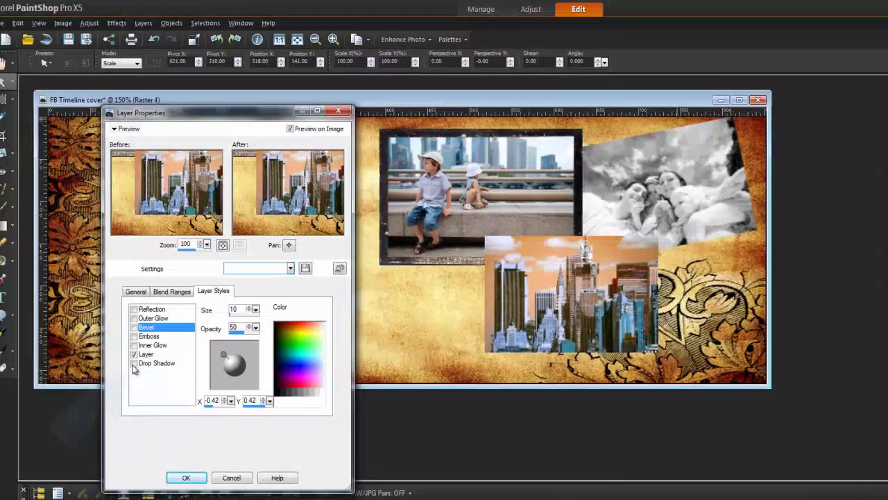
click(134, 363)
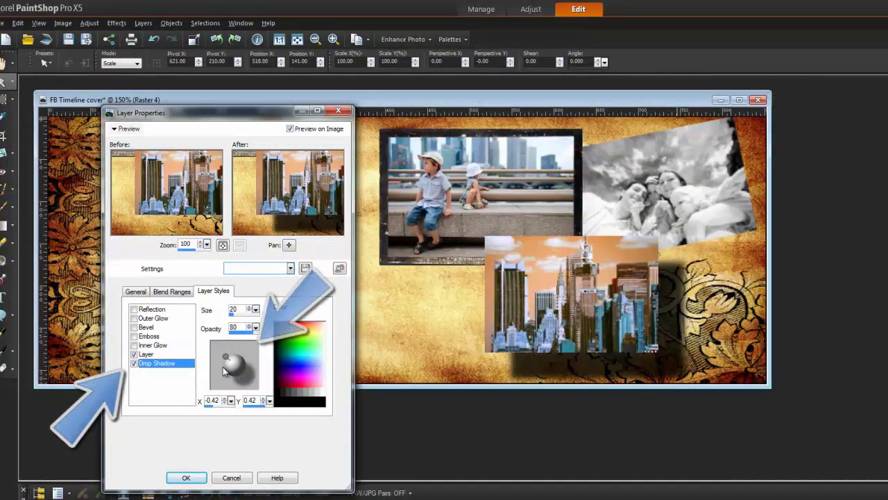
drag(223, 369, 235, 365)
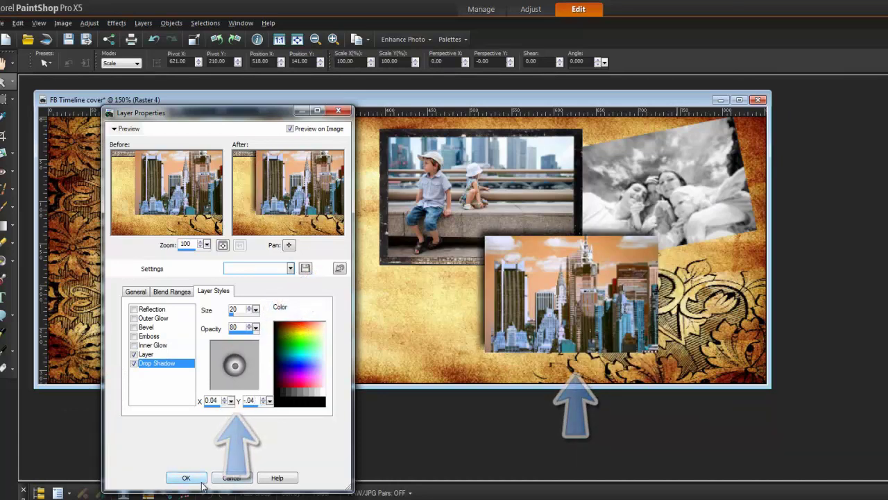
click(305, 269)
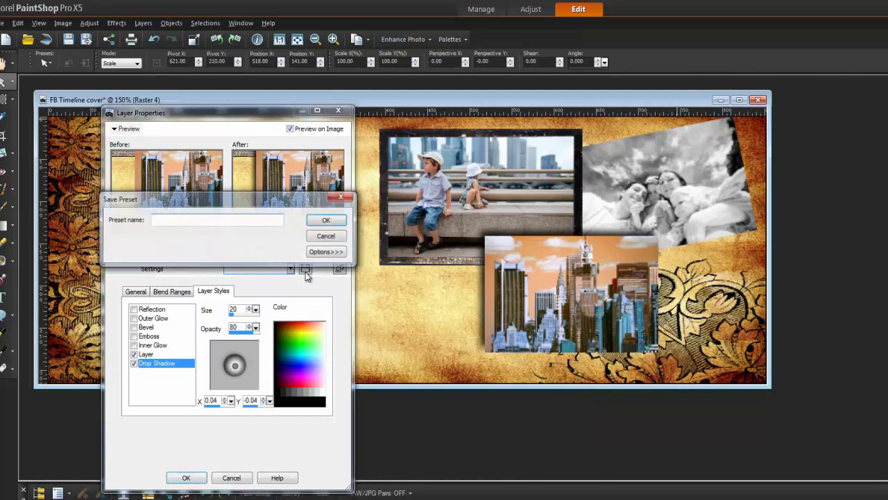
text(FB Cover shadow)
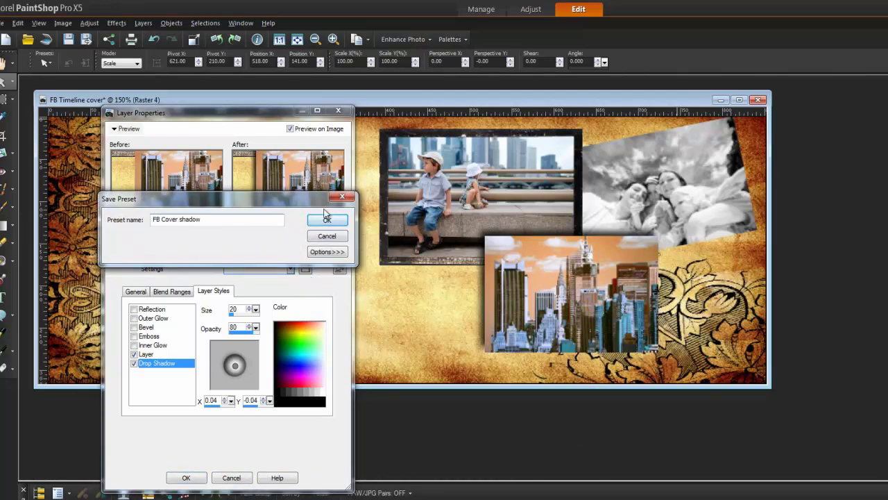
click(327, 220)
click(186, 478)
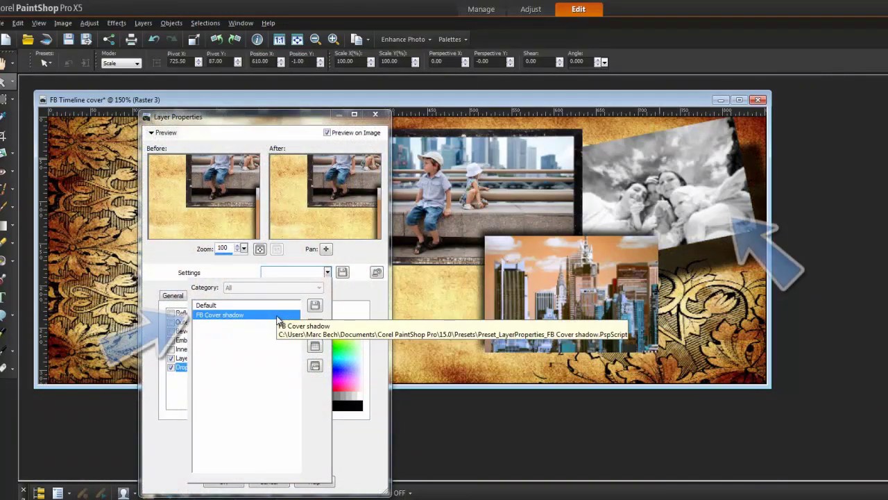
click(278, 319)
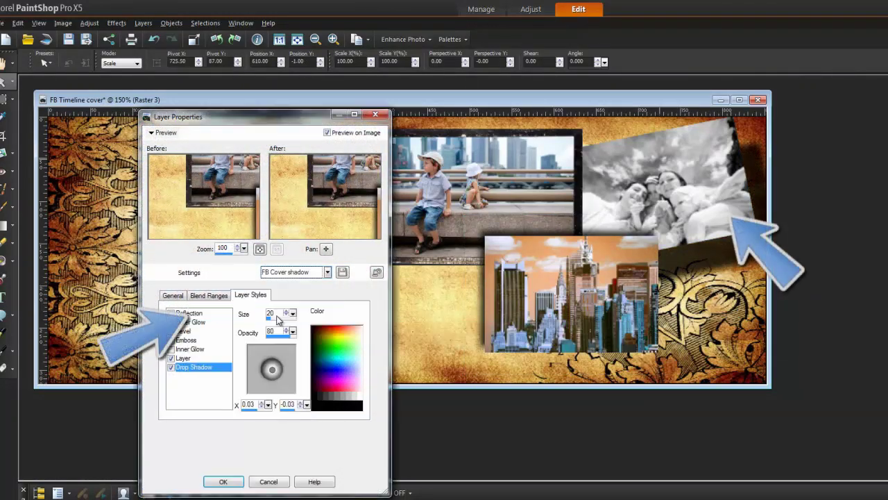
click(217, 481)
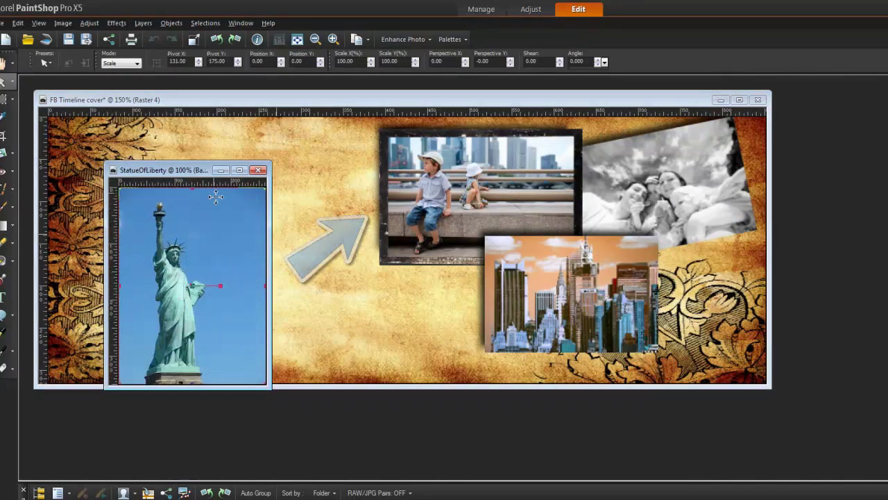
Step: Enlarge the Statue of Liberty window and select the Background Eraser with a larger brush
mouse_move(200, 174)
mouse_down()
mouse_move(317, 161)
mouse_move(416, 118)
mouse_up()
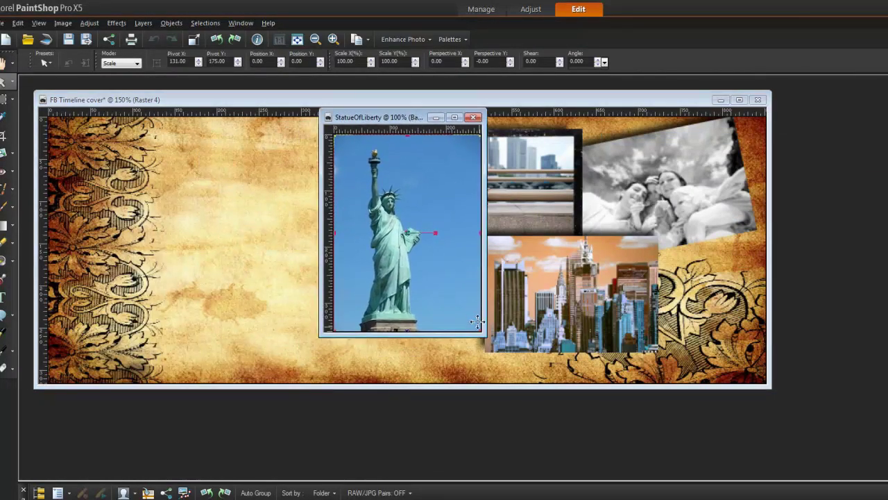
drag(481, 334, 560, 423)
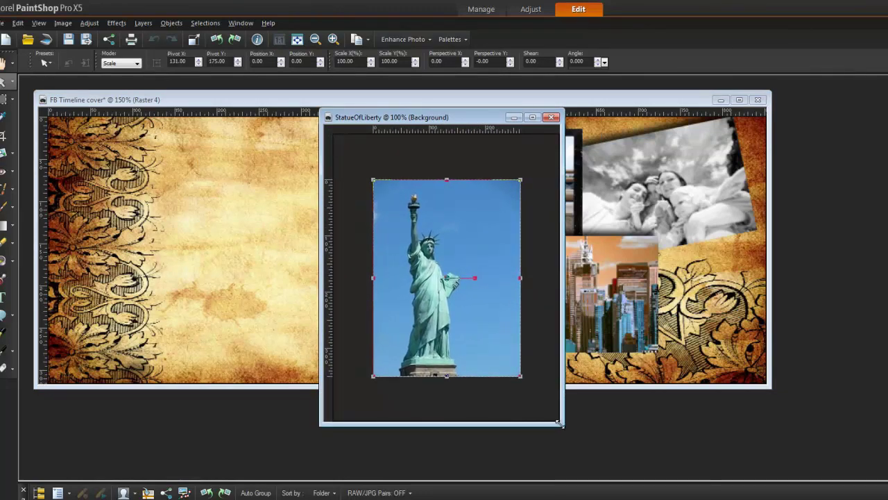
drag(461, 118, 392, 121)
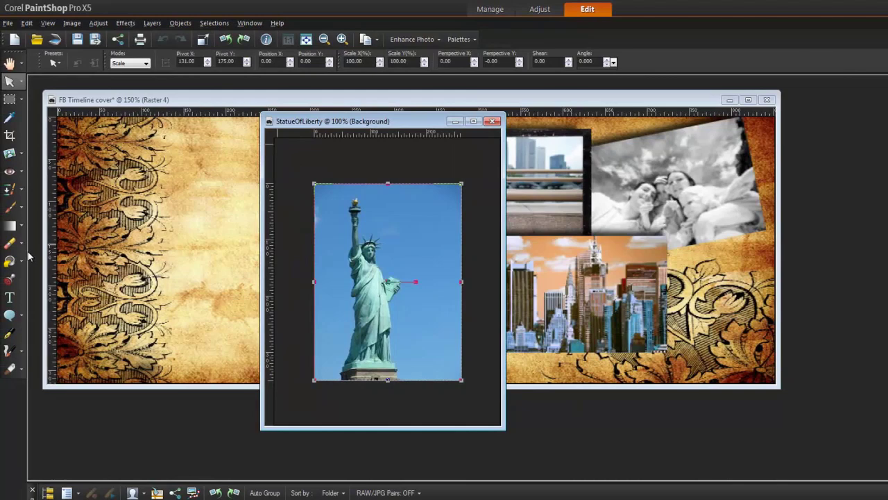
click(21, 246)
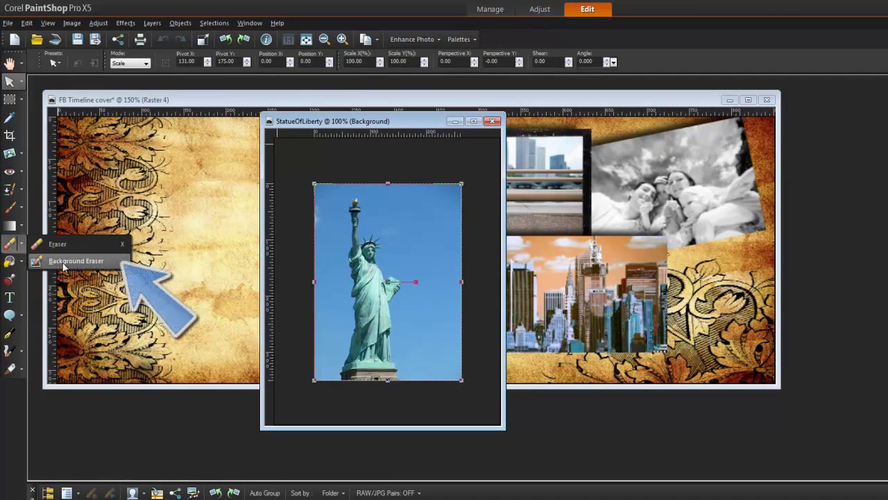
click(70, 261)
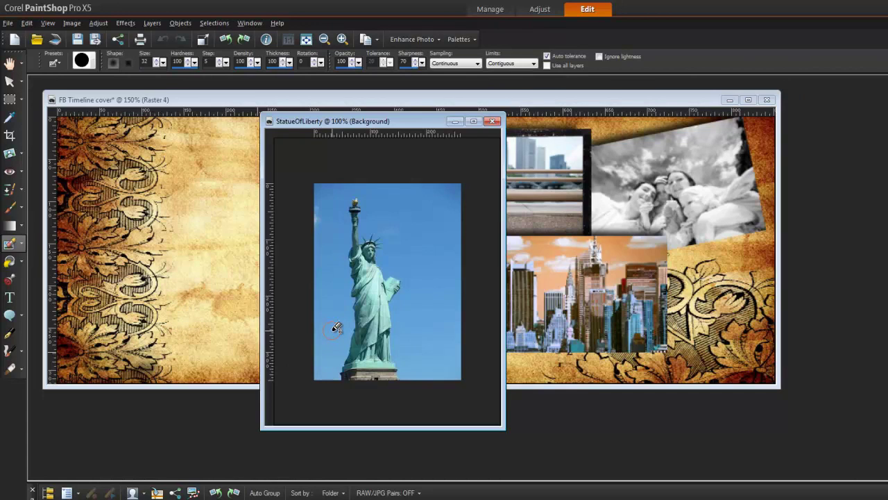
mouse_move(336, 334)
mouse_down()
mouse_move(335, 370)
mouse_move(338, 278)
mouse_move(321, 210)
mouse_move(323, 191)
mouse_move(336, 201)
mouse_move(343, 179)
mouse_move(375, 208)
mouse_move(370, 221)
mouse_move(390, 222)
mouse_move(396, 234)
mouse_move(393, 264)
mouse_move(416, 280)
mouse_move(409, 372)
mouse_move(436, 371)
mouse_move(450, 342)
mouse_move(446, 317)
mouse_move(407, 251)
mouse_move(409, 206)
mouse_up()
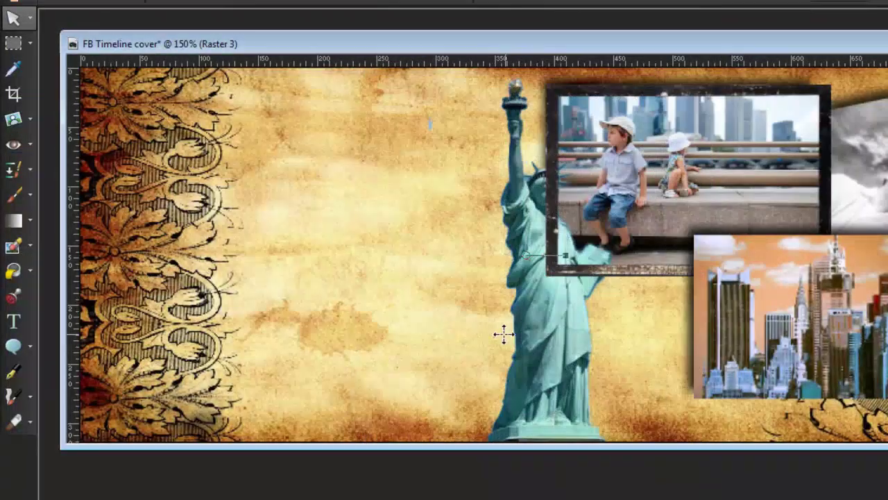
Step: Move the statue to the cover's left edge and resize it to stand full height
drag(504, 335, 333, 368)
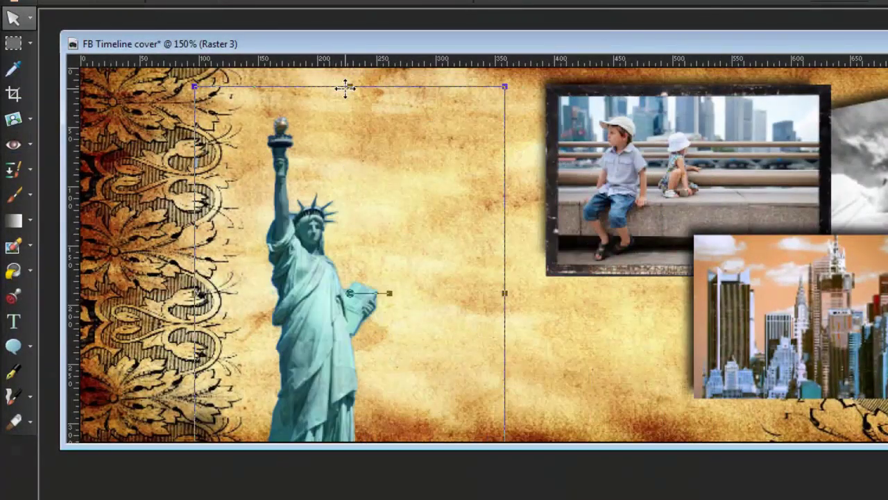
drag(346, 87, 350, 144)
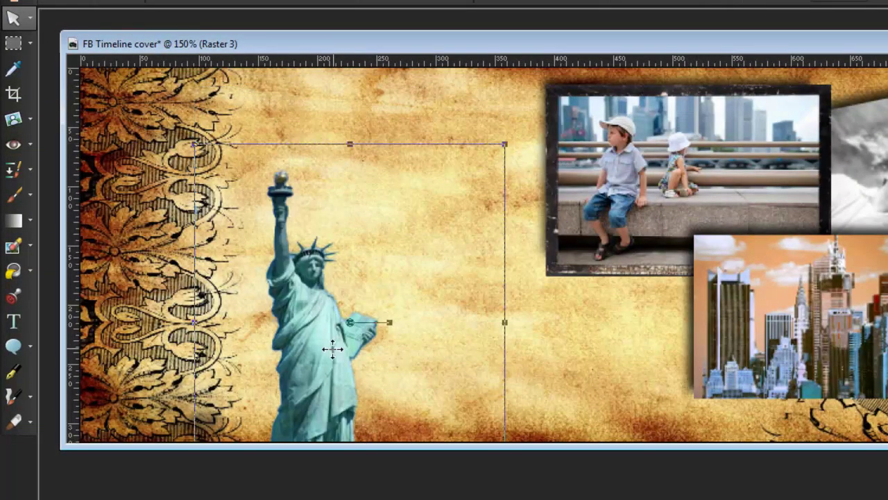
drag(332, 349, 178, 277)
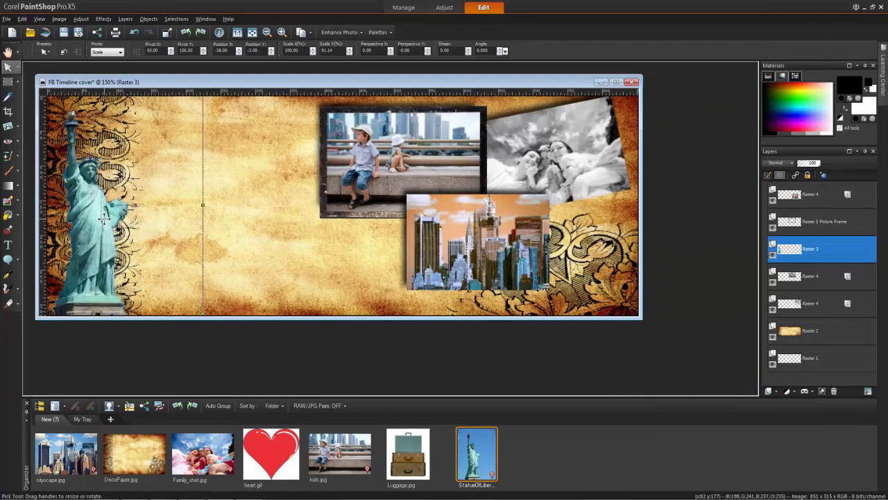
Step: Try Lighten, then set the statue layer's blend mode to Luminance (Legacy)
click(794, 163)
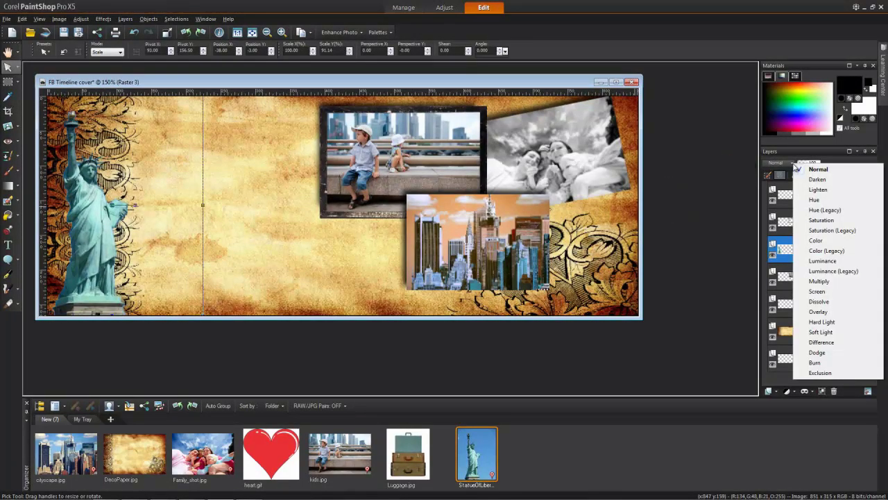
click(825, 192)
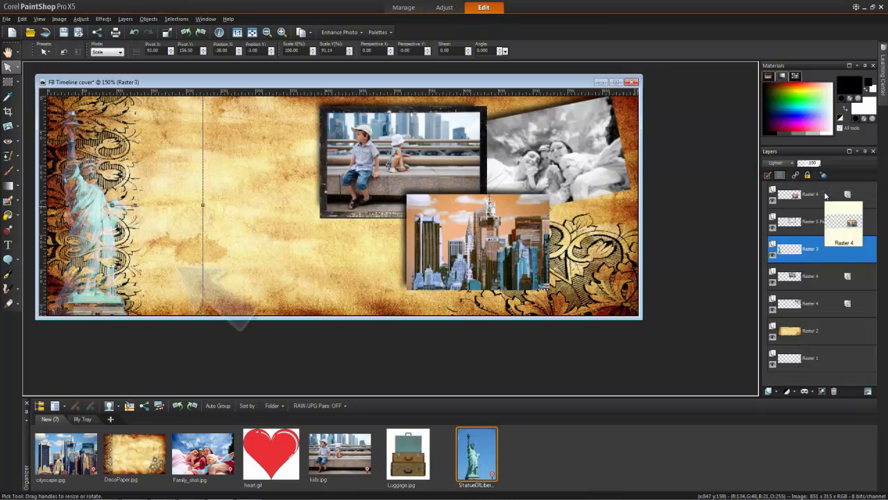
click(793, 164)
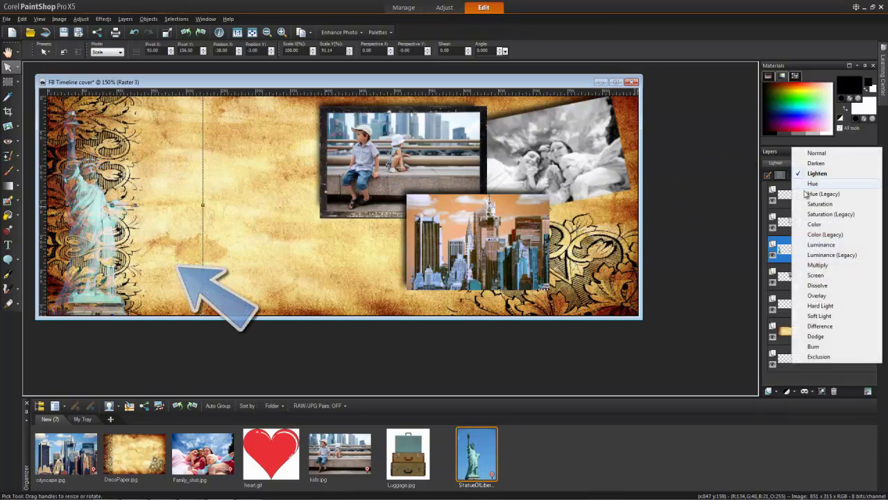
click(813, 181)
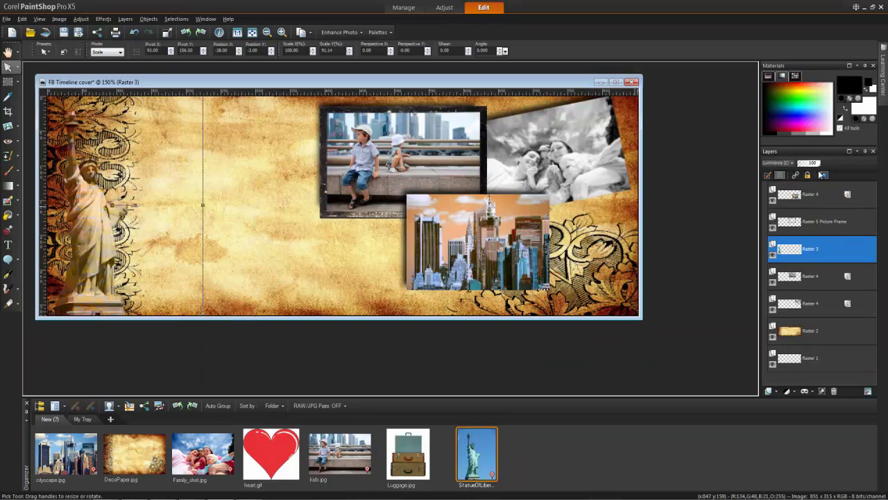
Step: Open Luggage.jpg from the Organizer and enlarge its window
double_click(412, 449)
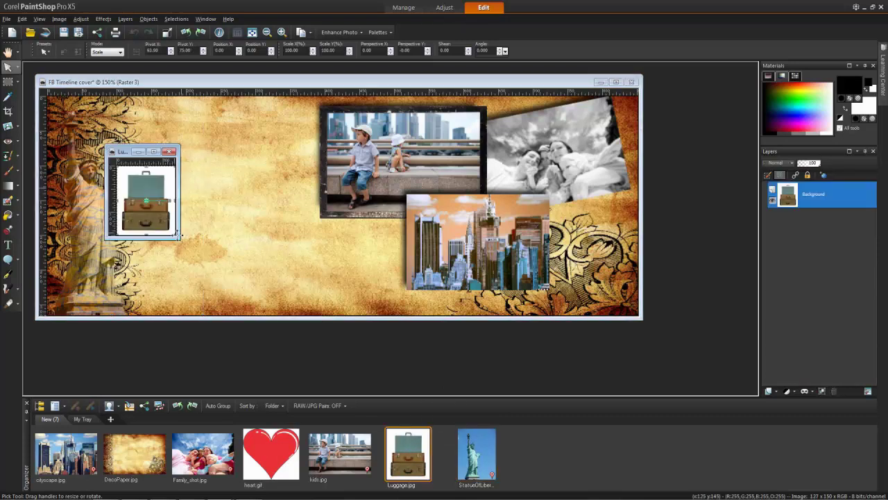
drag(178, 238, 233, 301)
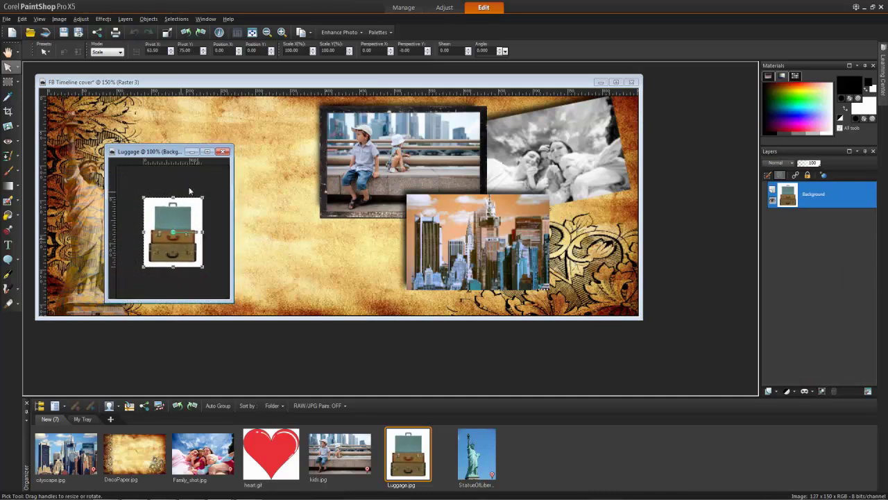
drag(168, 155, 222, 123)
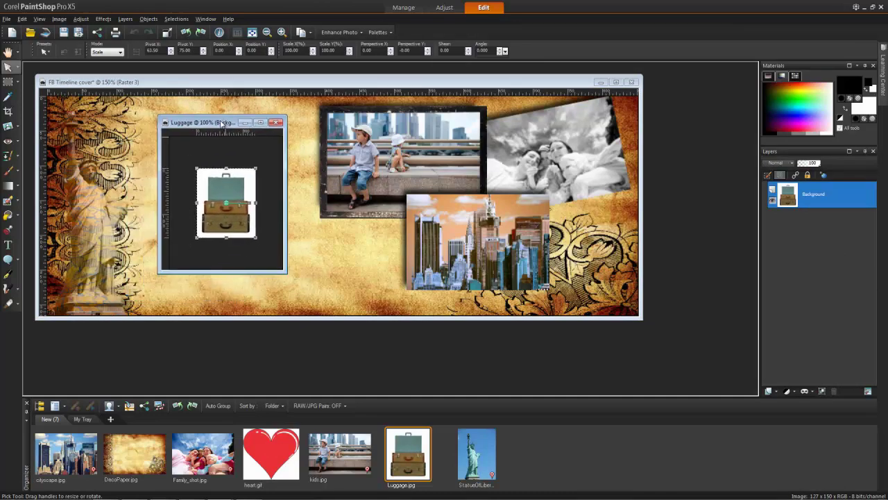
Step: Select the white background with the Magic Wand in Add (Shift) mode
click(18, 82)
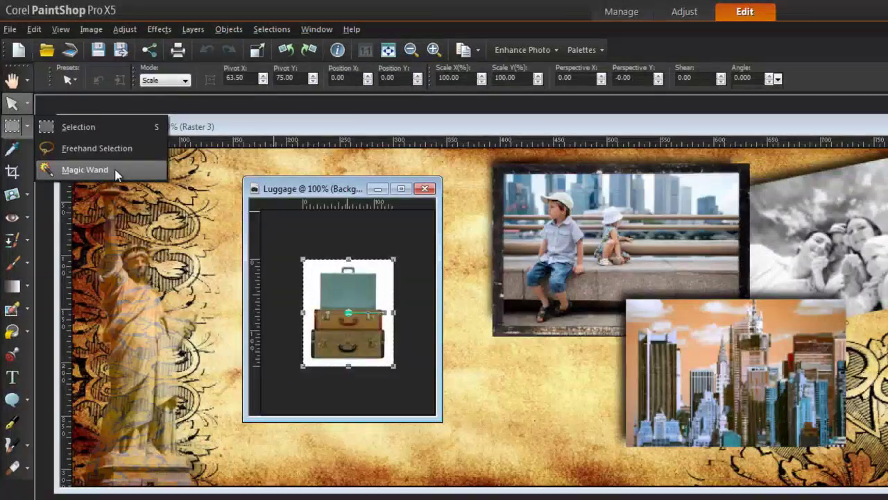
click(116, 175)
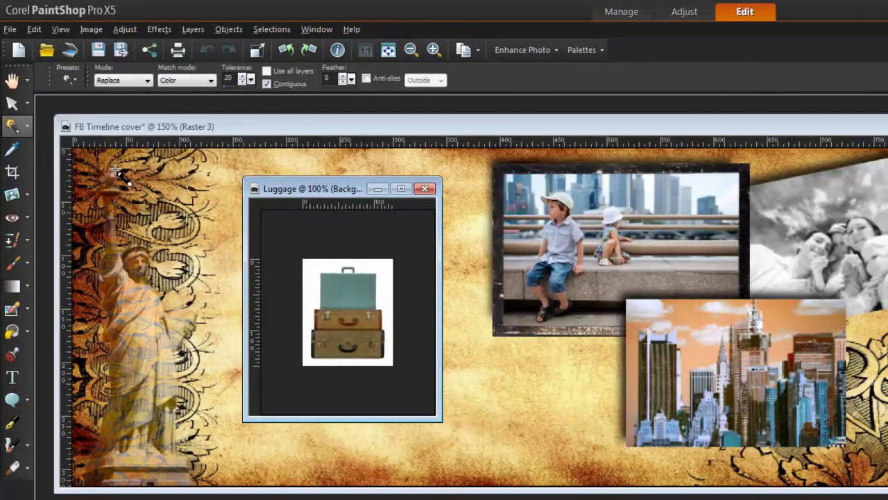
click(147, 80)
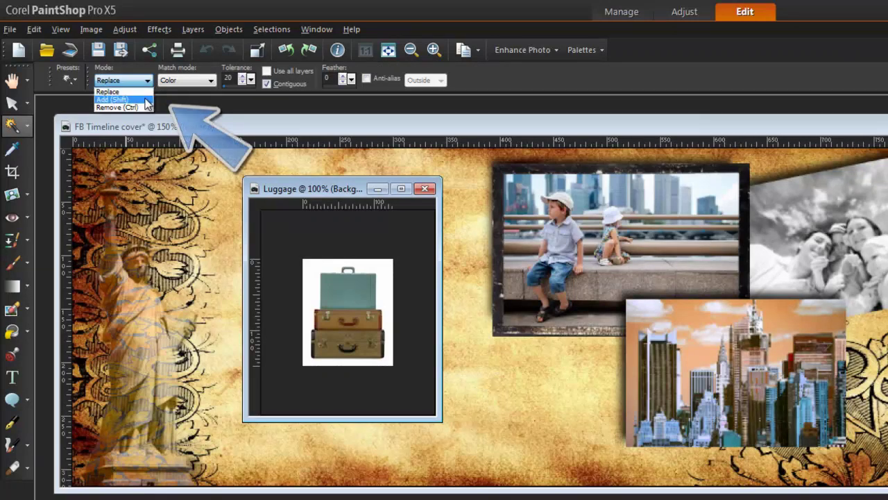
click(114, 99)
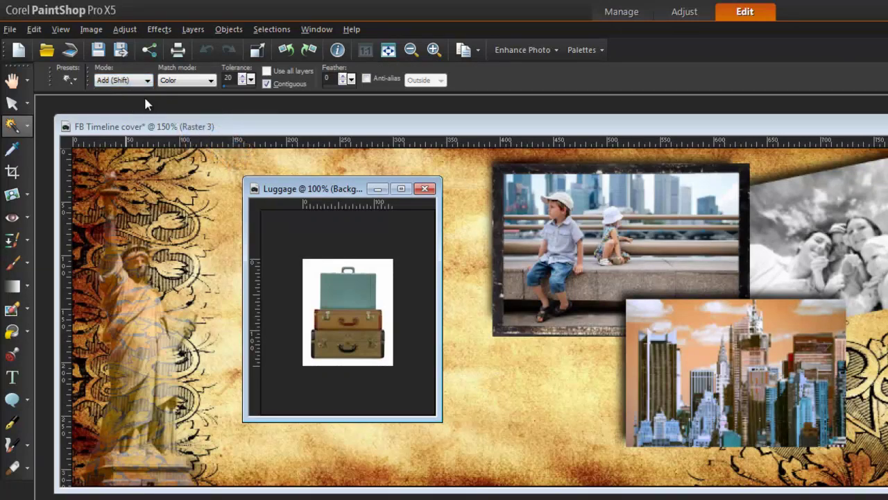
click(312, 285)
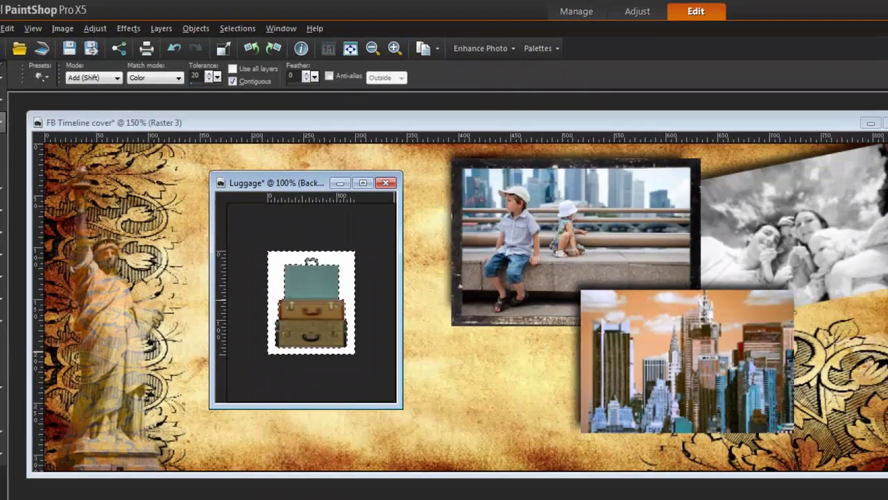
Step: Promote the luggage Background layer and delete the selected white background
right_click(793, 238)
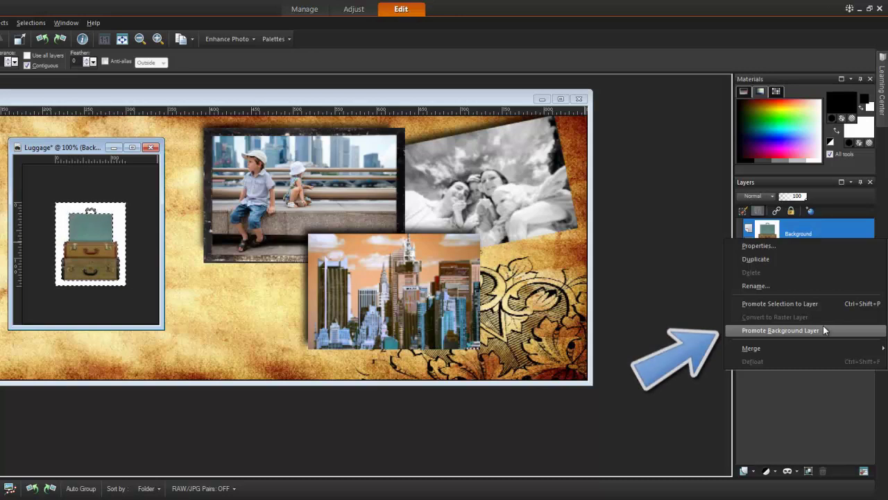
click(823, 329)
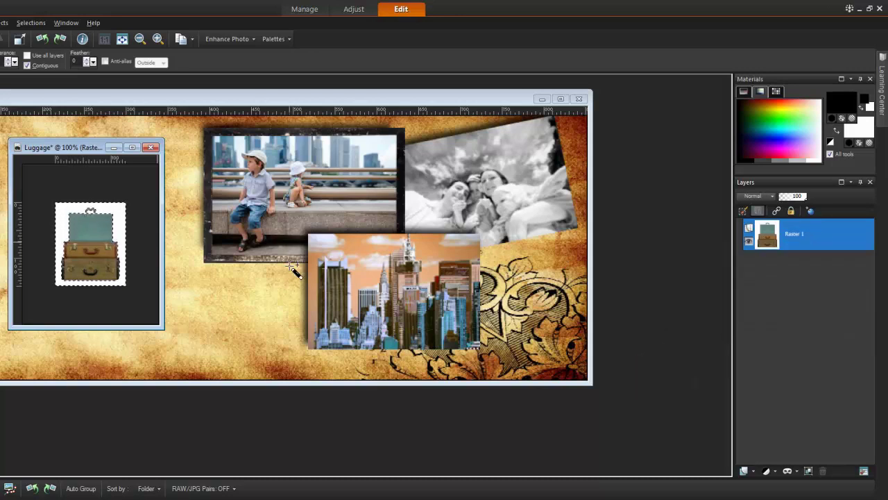
key(Delete)
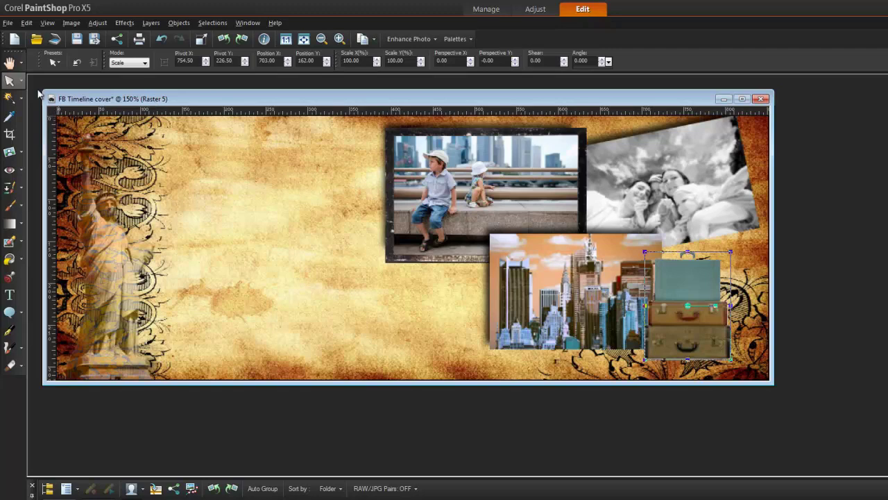
Step: Open the travel brush file through File > Import > Custom Brush
click(7, 23)
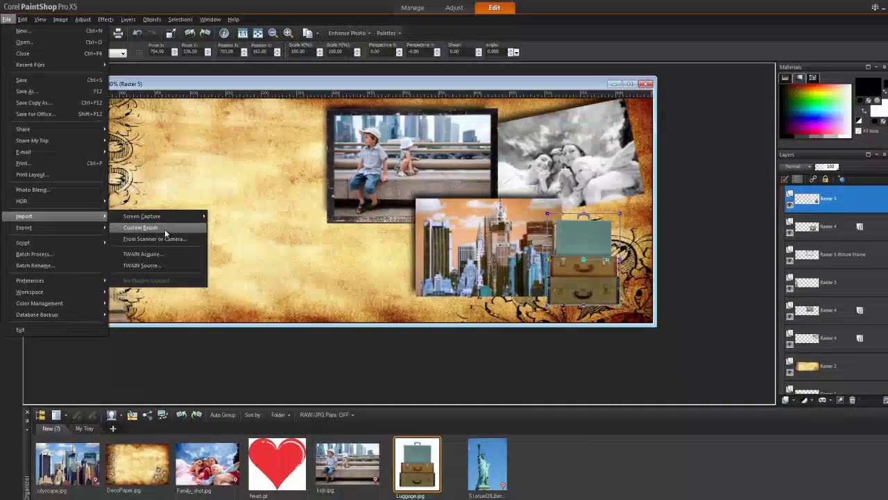
click(164, 229)
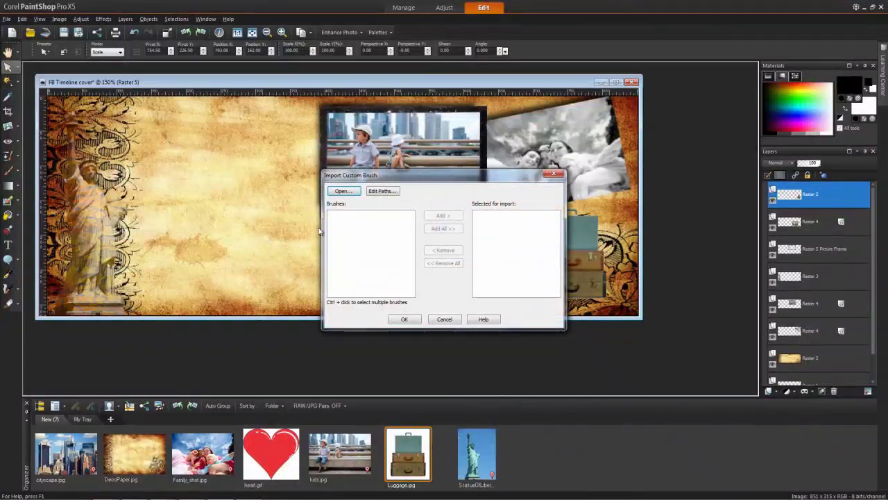
click(343, 193)
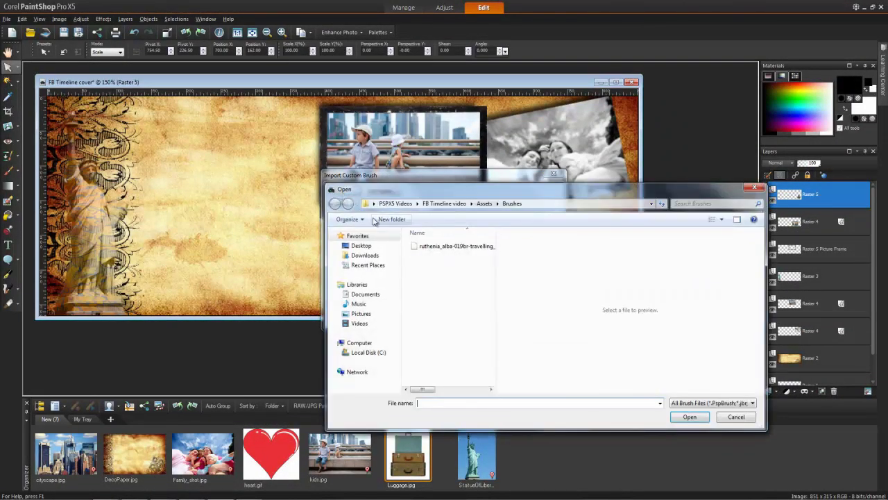
click(417, 247)
key(Return)
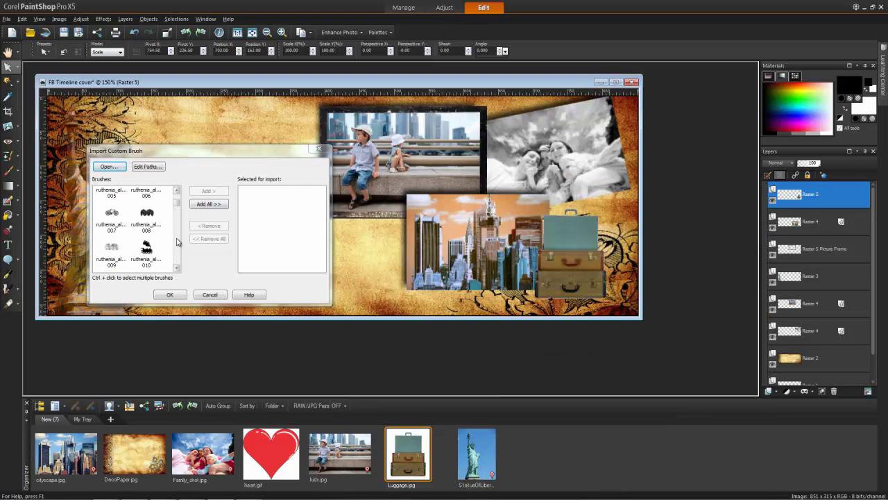
Step: Select several travel stamp brushes and add them to the import list
click(111, 260)
scroll(132, 236, down, 2)
click(112, 240)
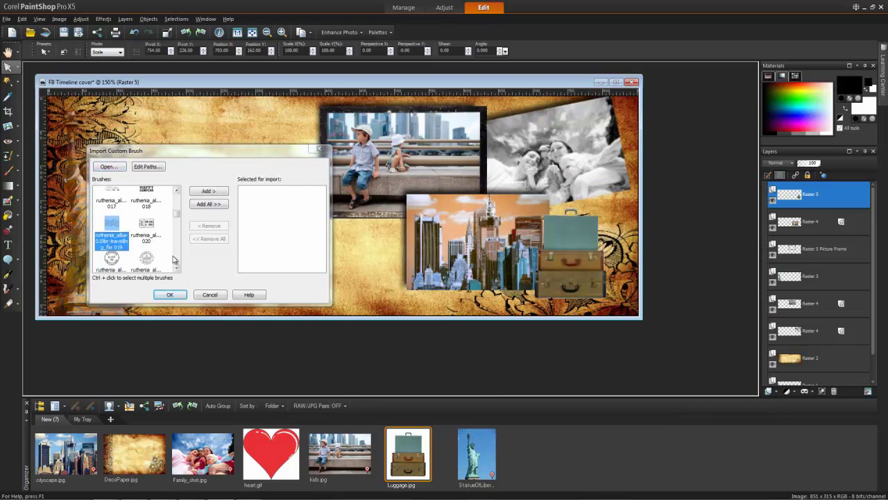
key(Down)
key(Down)
key(Right)
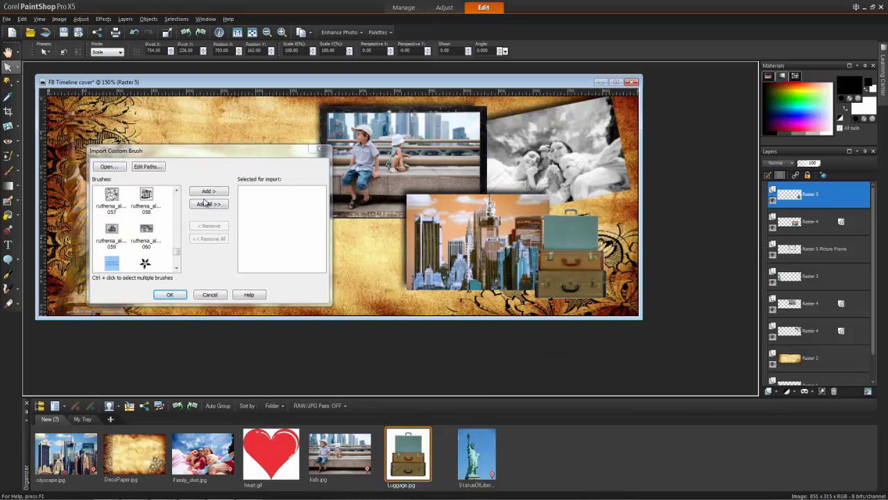
click(208, 190)
Step: Finish the brush import and create a new raster layer named 'Travel brushes'
click(170, 294)
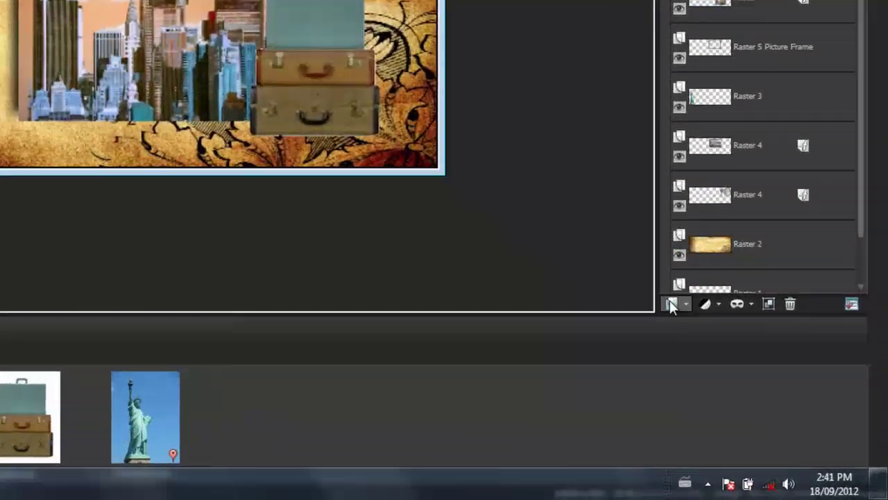
click(768, 391)
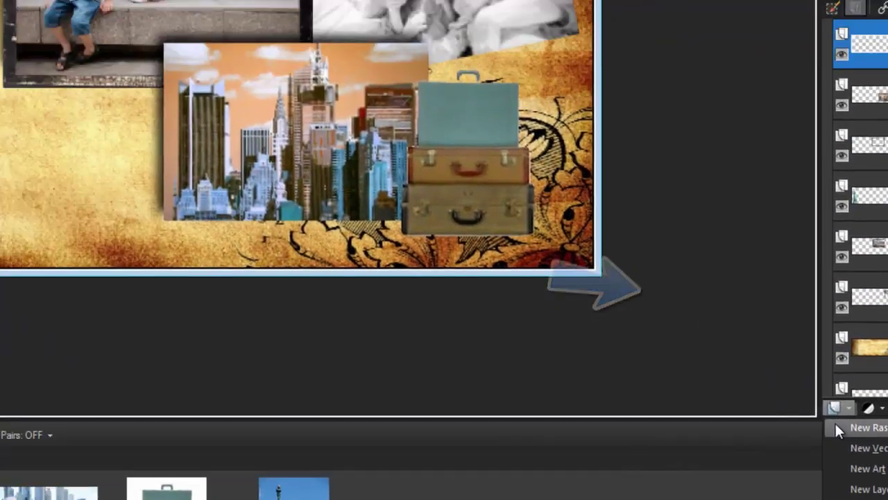
click(670, 318)
text(Travel brushes)
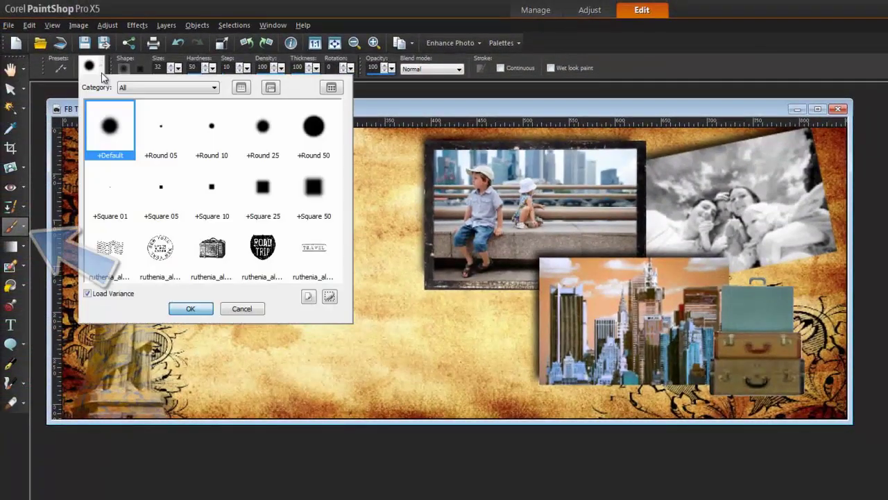
Step: Stamp the New York postmark brush beside the kids photo
click(159, 249)
click(192, 310)
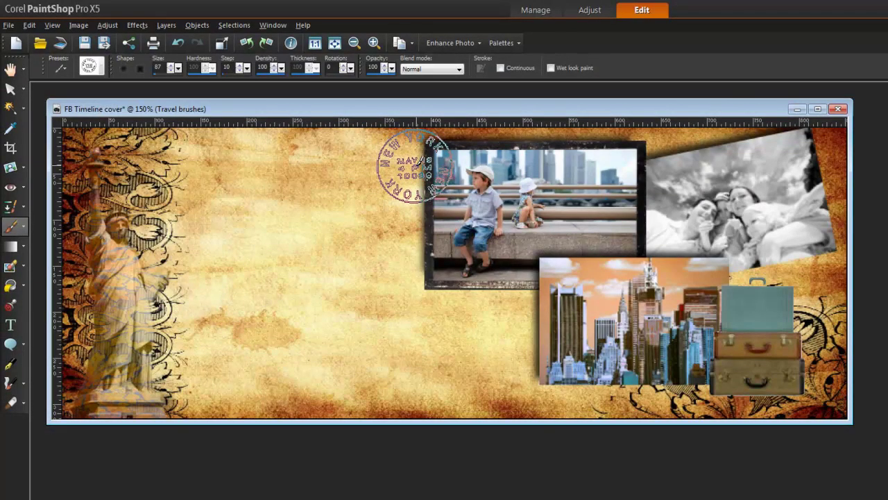
click(414, 166)
Step: Stamp the TRAVEL brush tilted at the cover's upper left
click(89, 65)
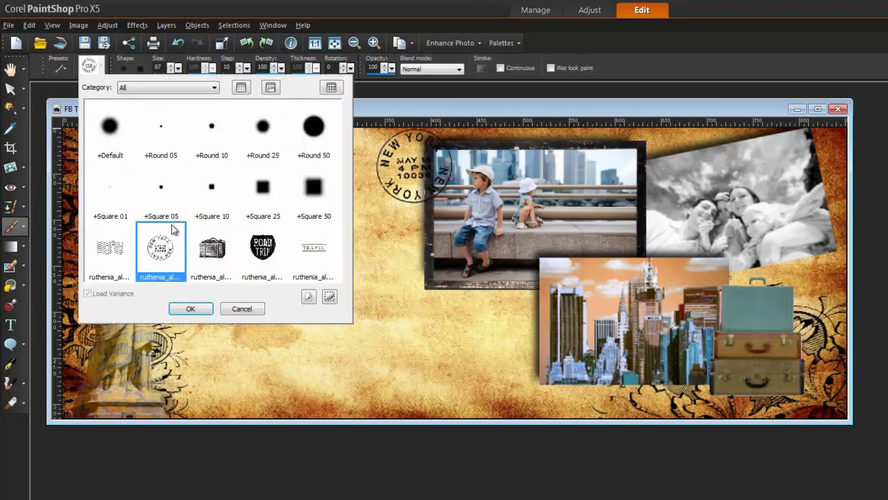
double_click(310, 255)
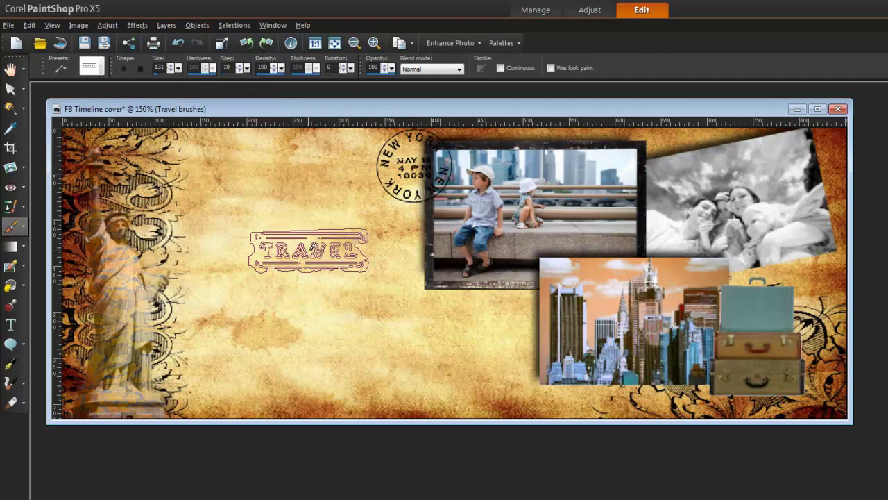
drag(352, 69, 410, 85)
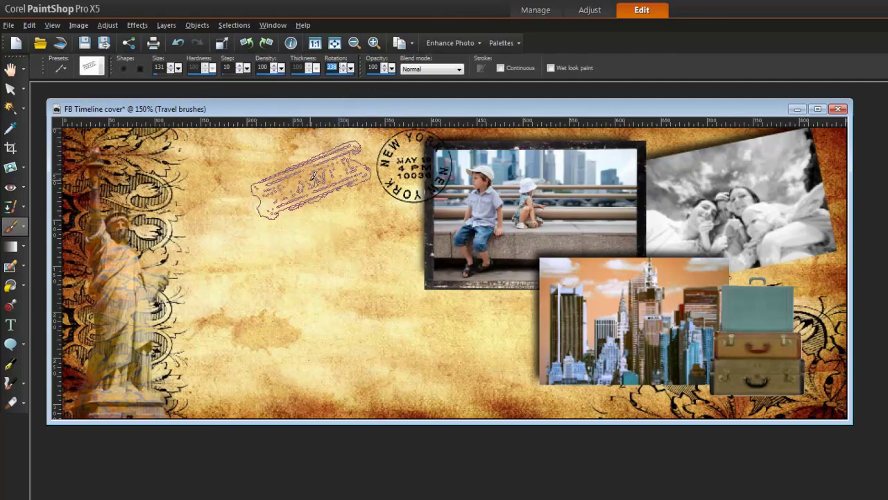
click(263, 163)
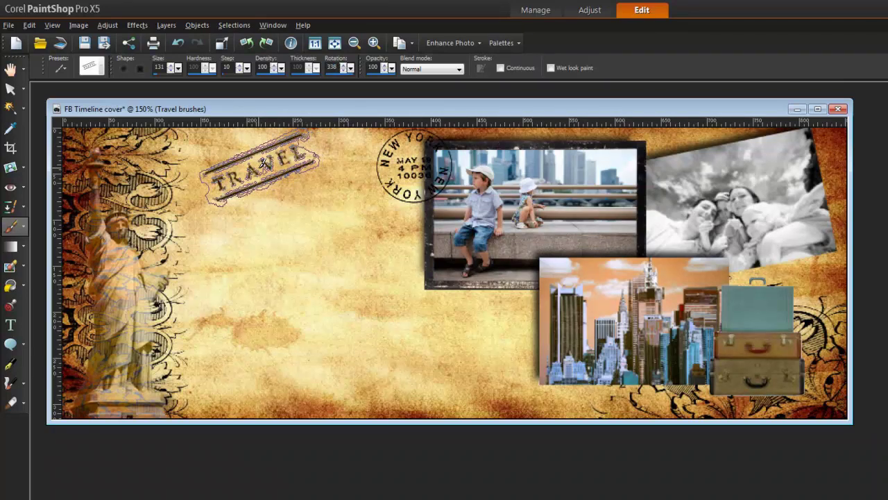
Step: Set the foreground paint colour to pure red
click(101, 70)
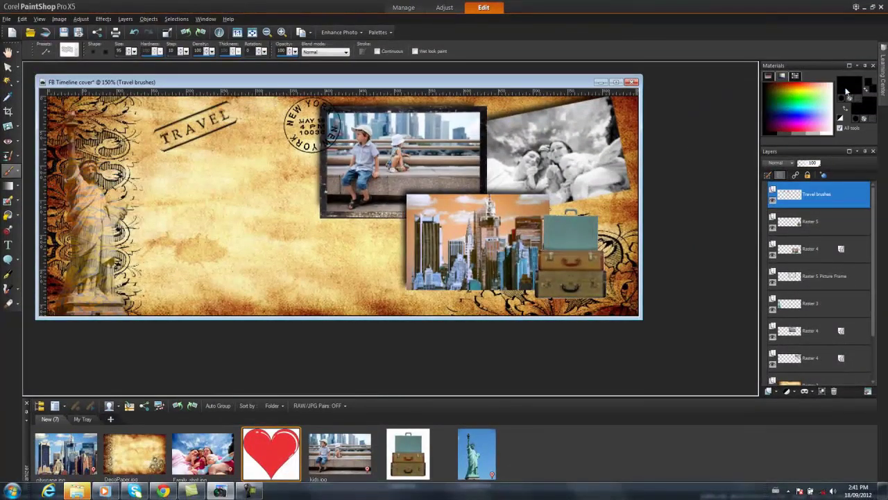
click(846, 91)
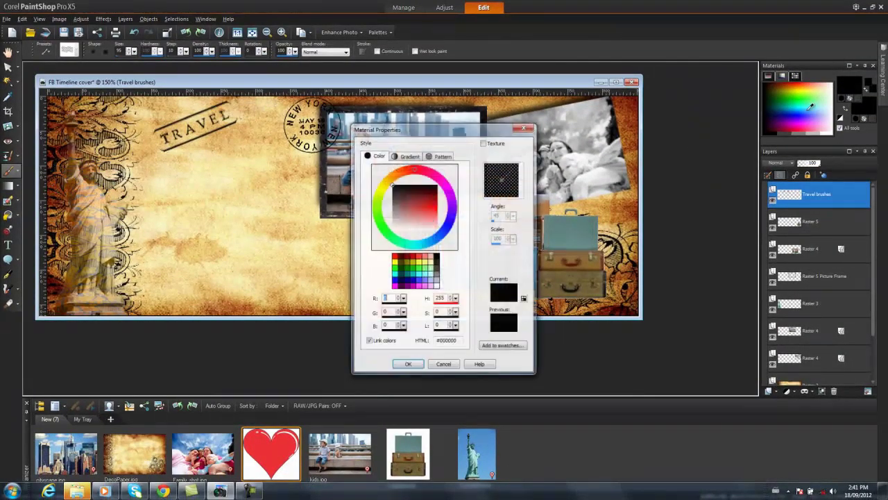
click(394, 257)
click(407, 366)
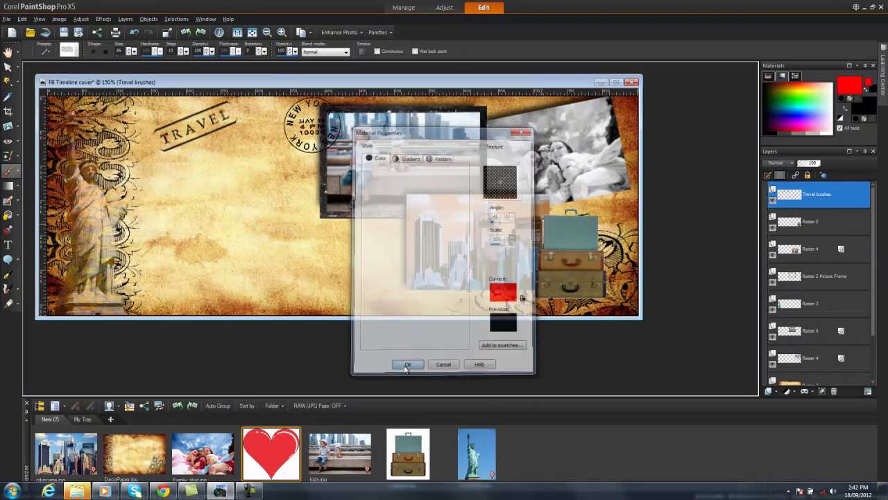
Step: Choose the suitcase stamp brush and set the paint colour back to black
click(69, 52)
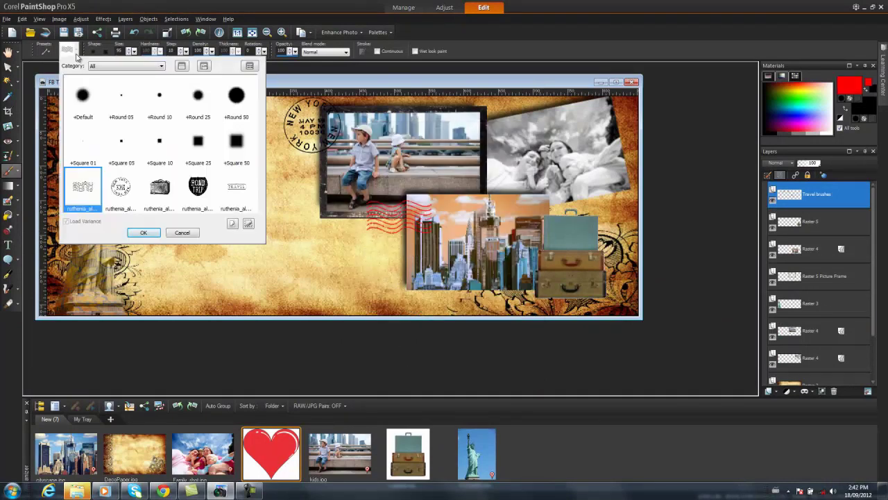
click(160, 186)
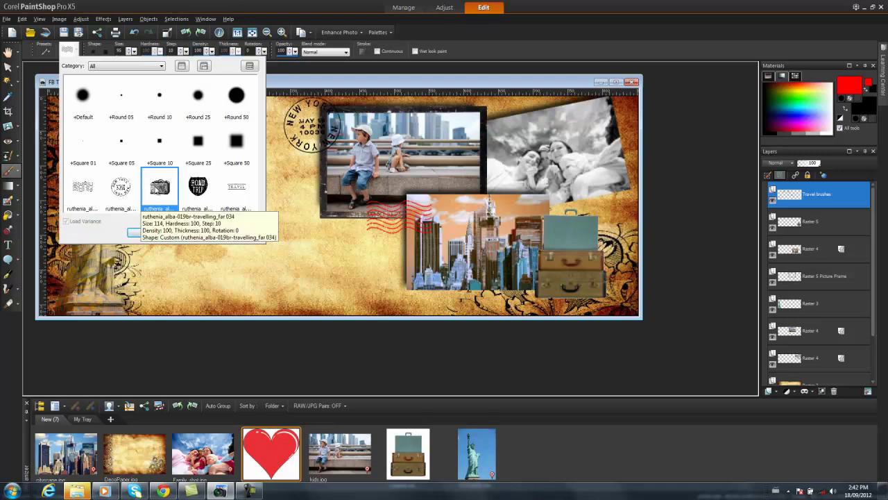
click(144, 232)
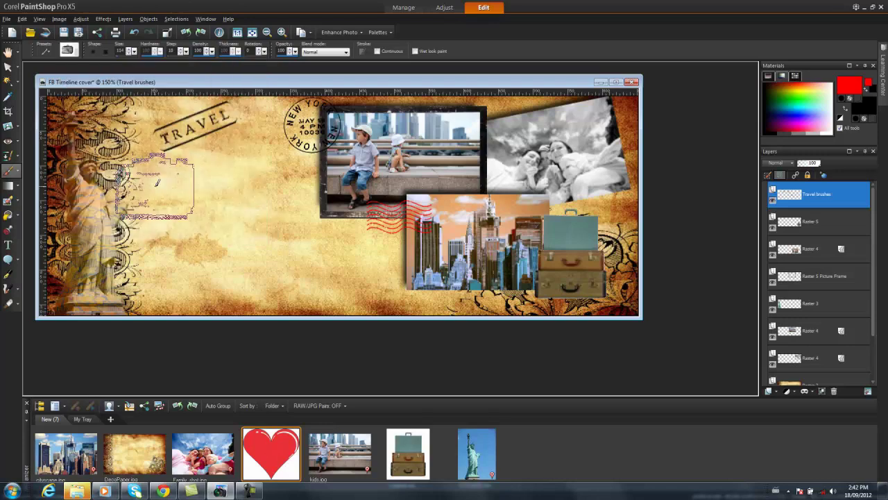
click(849, 84)
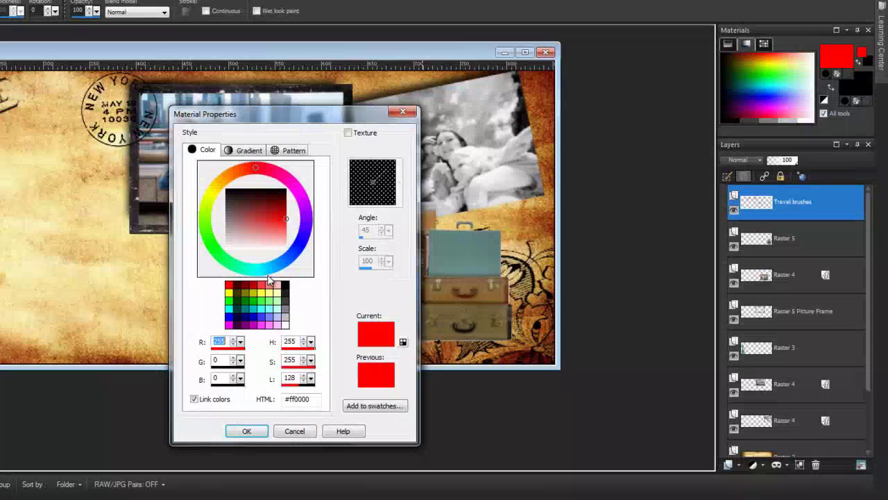
click(284, 283)
click(247, 430)
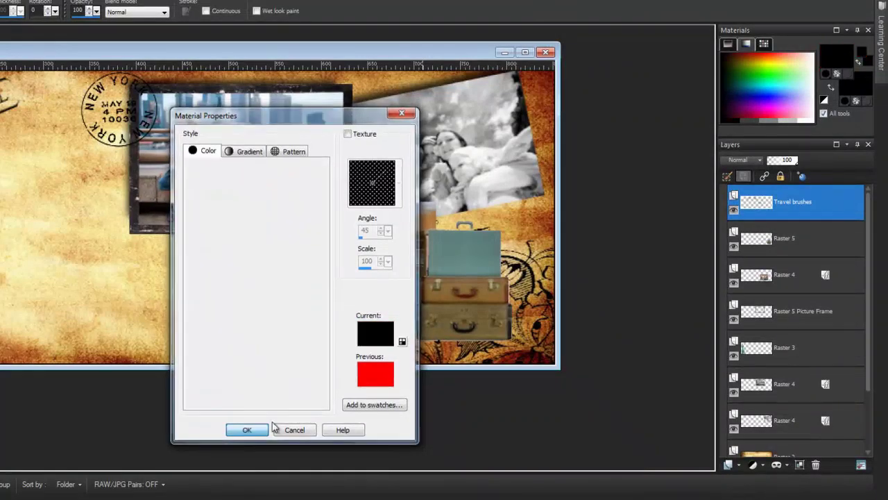
Step: Stamp the ROAD TRIP brush badge over the suitcases and save the cover
drag(415, 309, 505, 332)
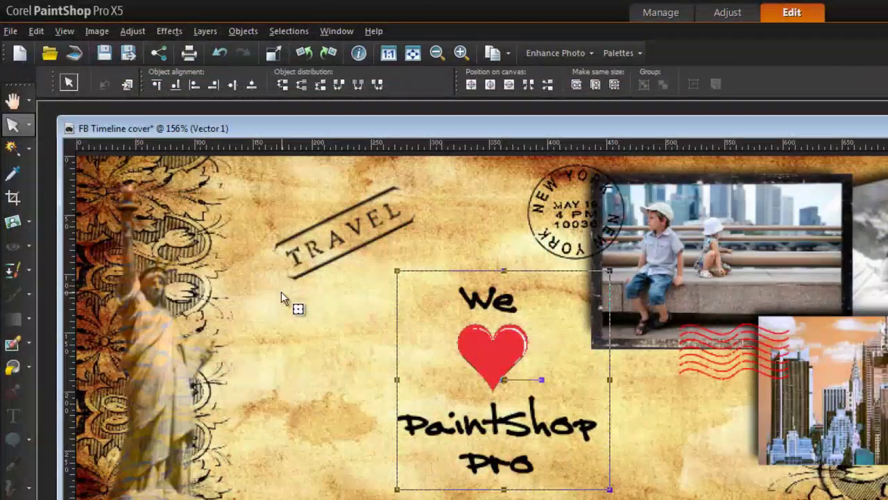
click(109, 59)
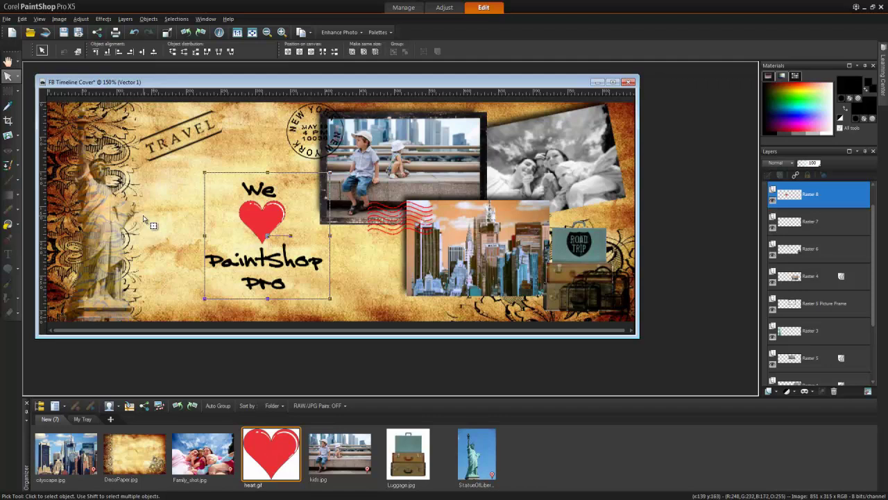
click(7, 19)
mouse_move(24, 222)
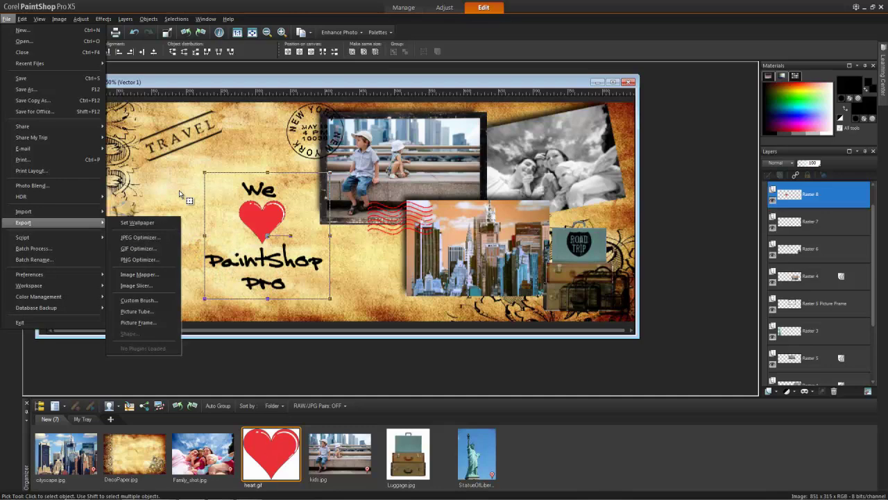
Step: Save As a JPG JPEG file keeping the name 'FB Timeline Cover'
click(79, 32)
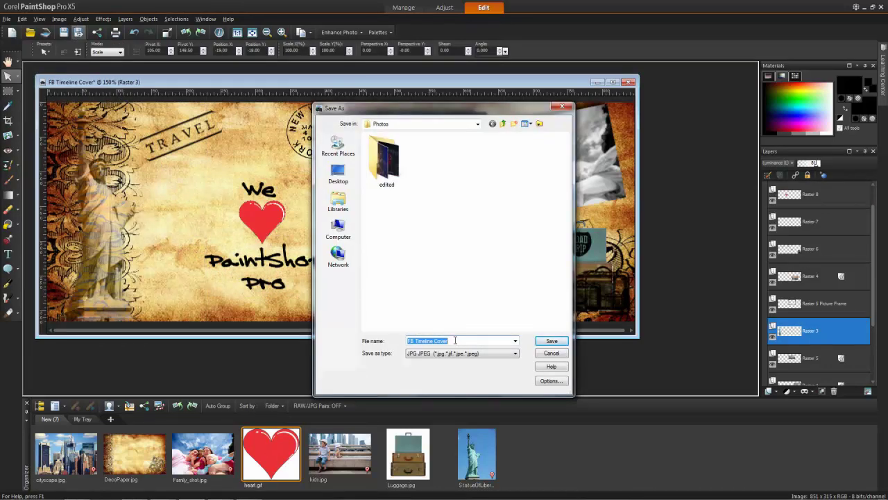
key(Return)
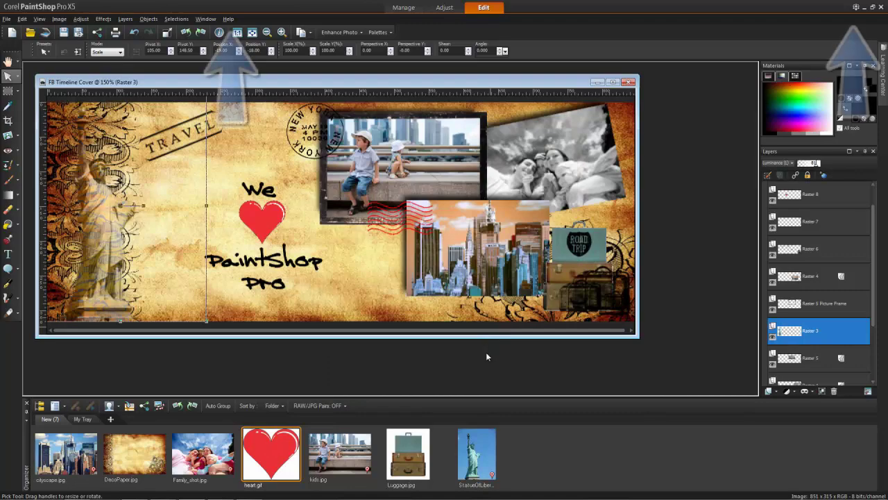